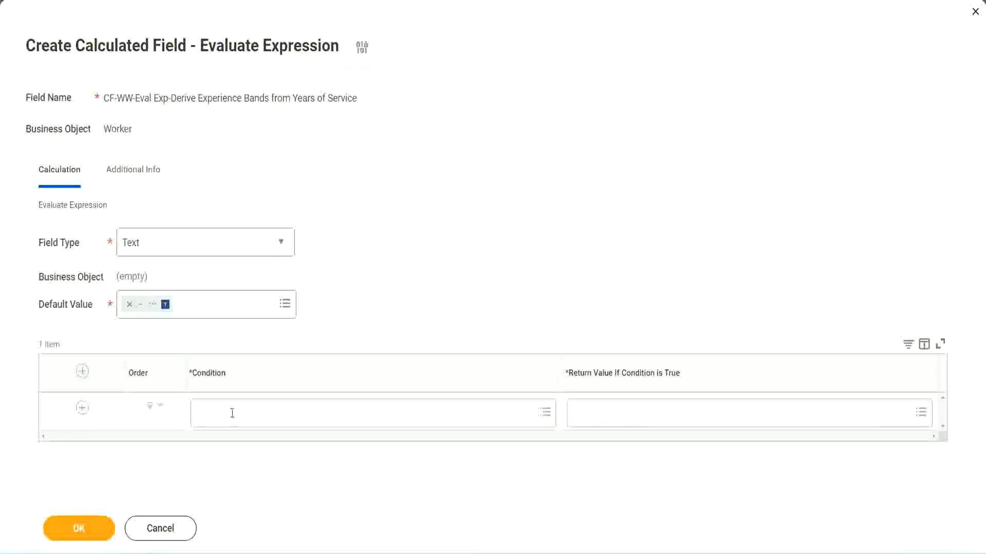
Copy the Field 1 name from the Notepad++ notes and set the first Workday condition to CF-WW-TF-Length of Service between 0 and 7 years.
left_click(232, 414)
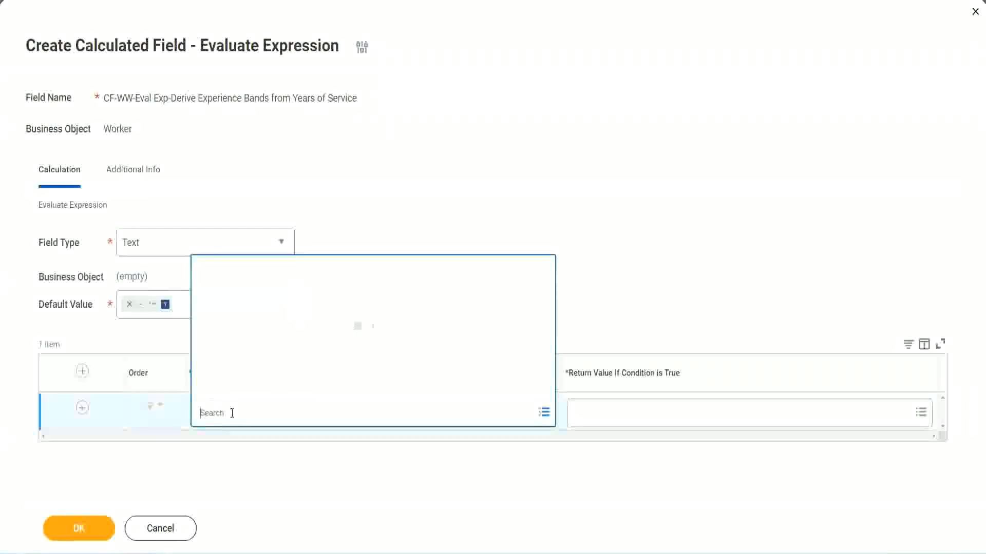
left_click(379, 233)
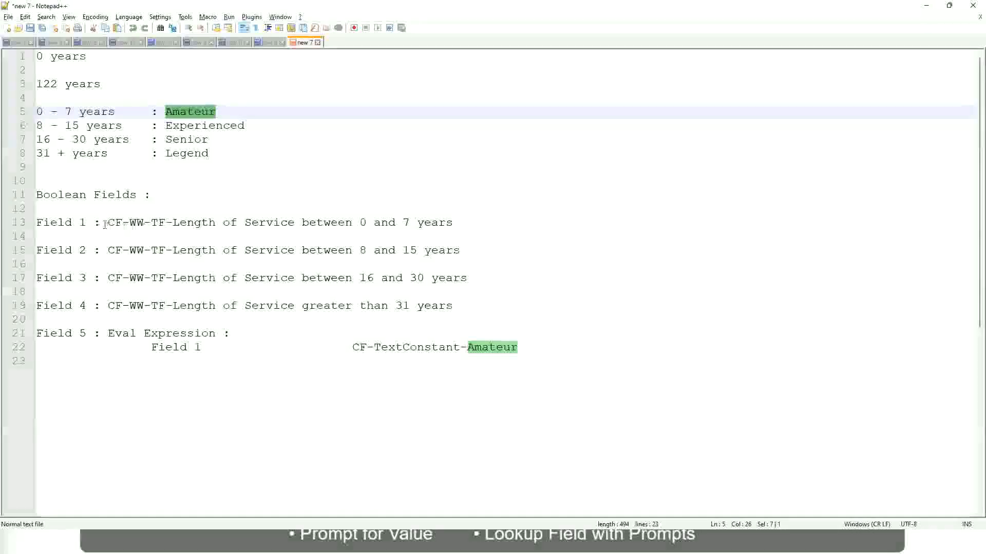
left_click_drag(111, 221, 454, 226)
key("ctrl+c")
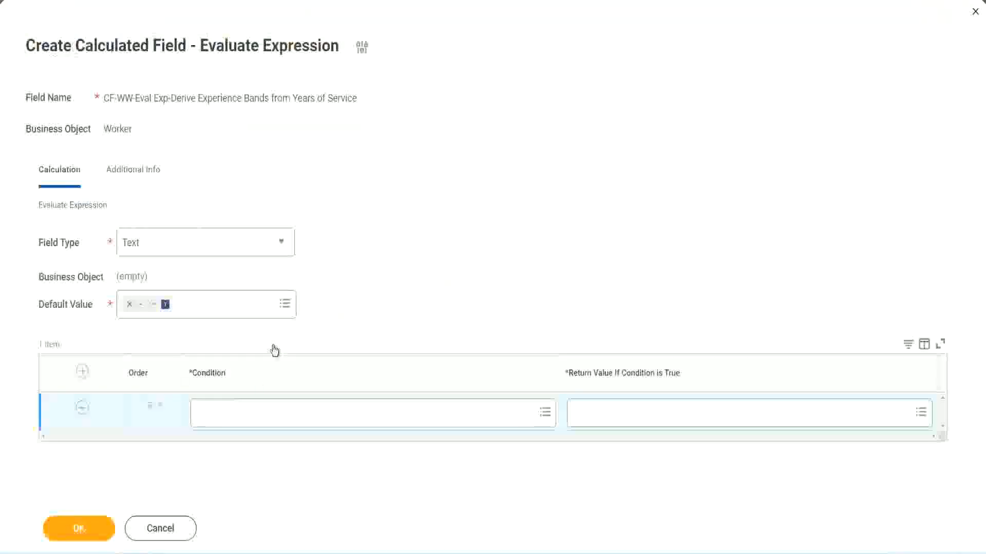
left_click(251, 416)
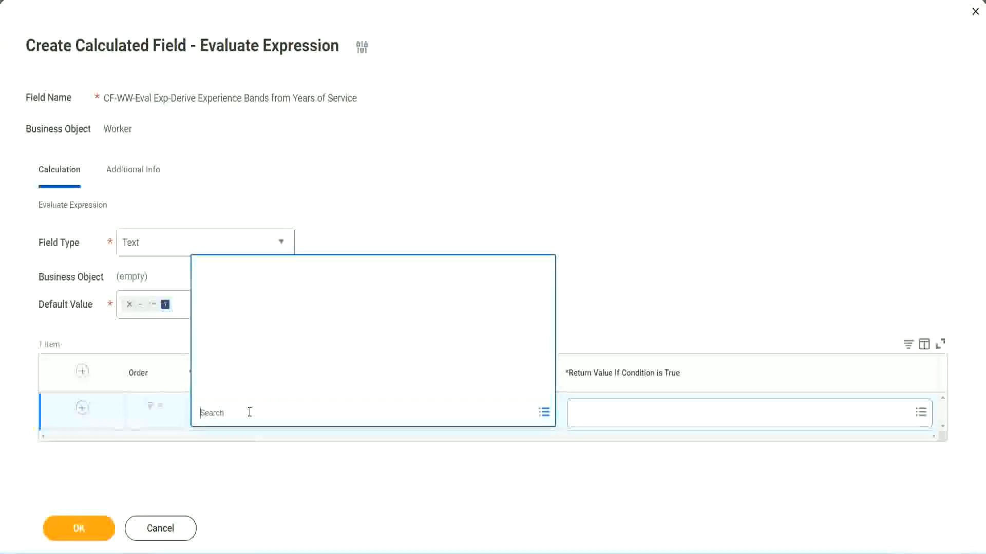
key("ctrl+v")
key("Return")
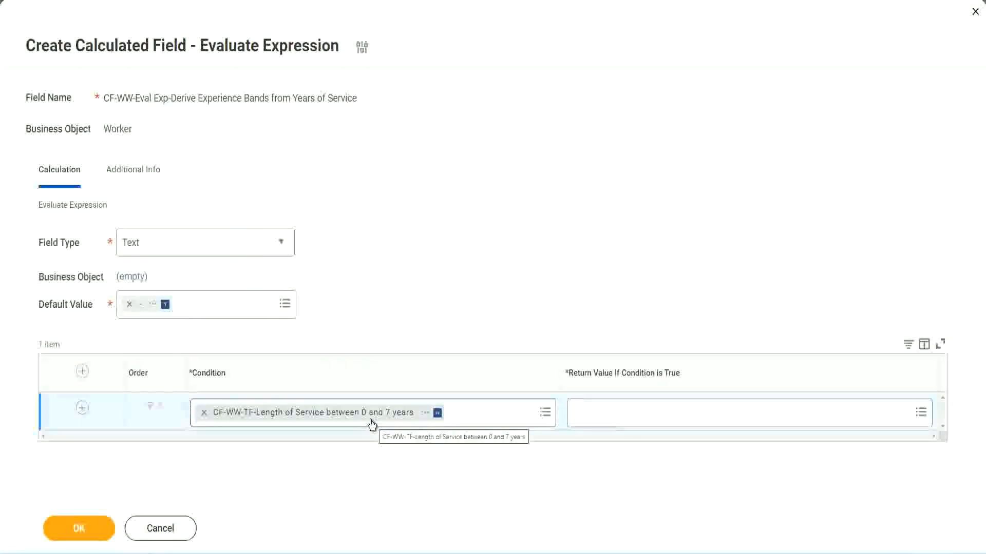
left_click(641, 420)
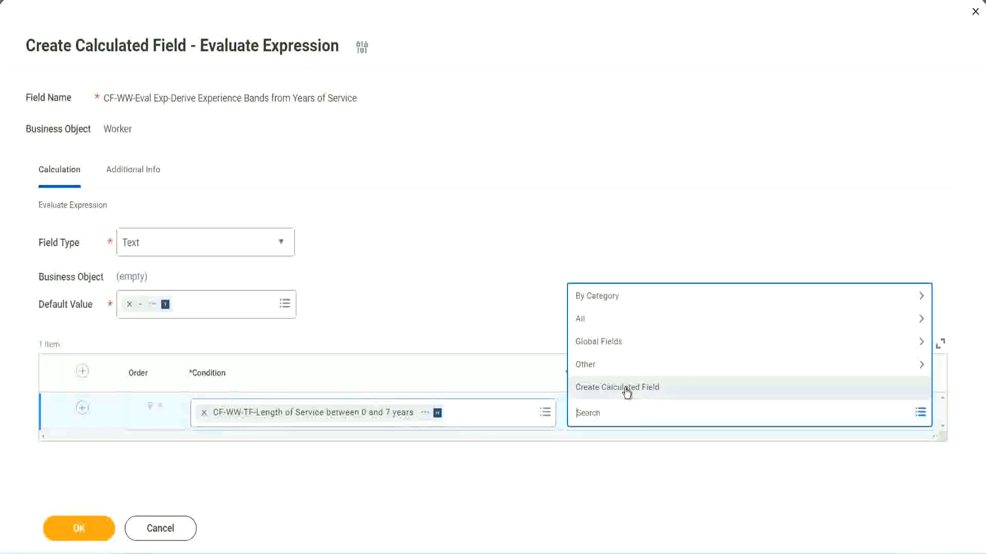
left_click(571, 255)
left_click(593, 419)
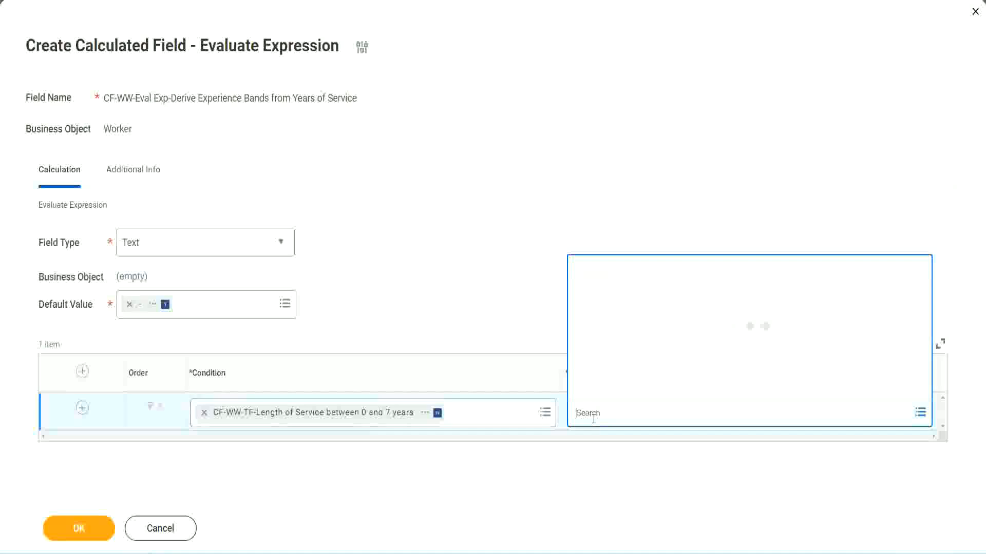
type("Amaterue")
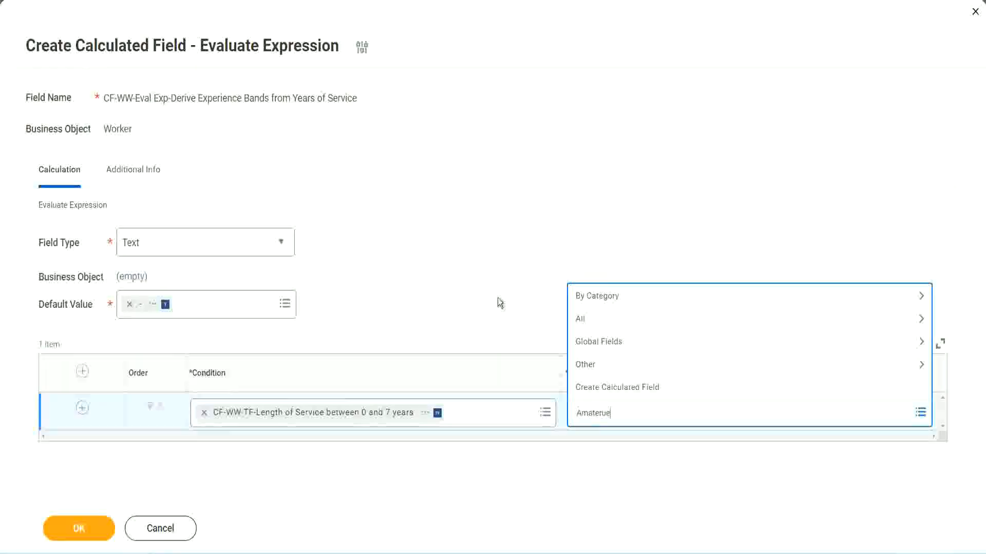
left_click(497, 297)
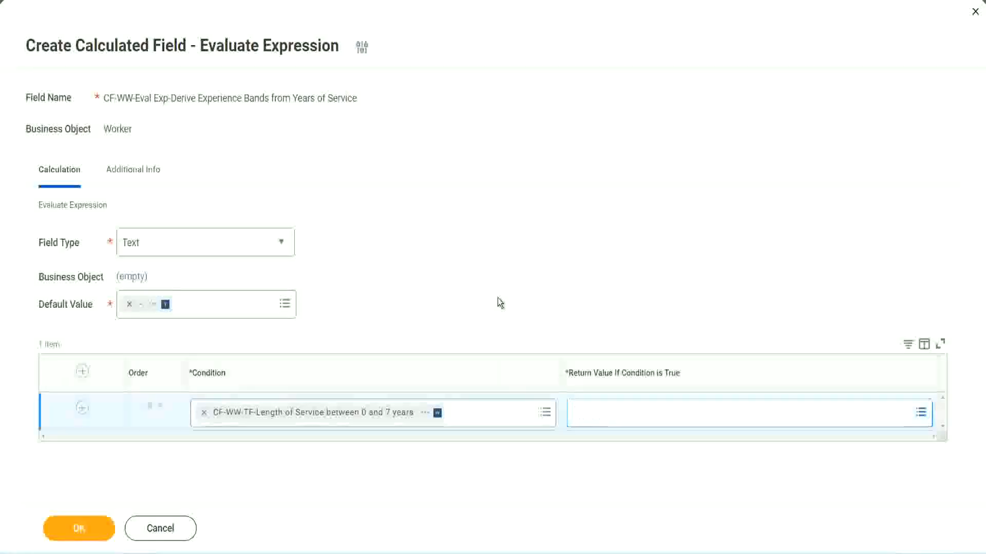
left_click(621, 421)
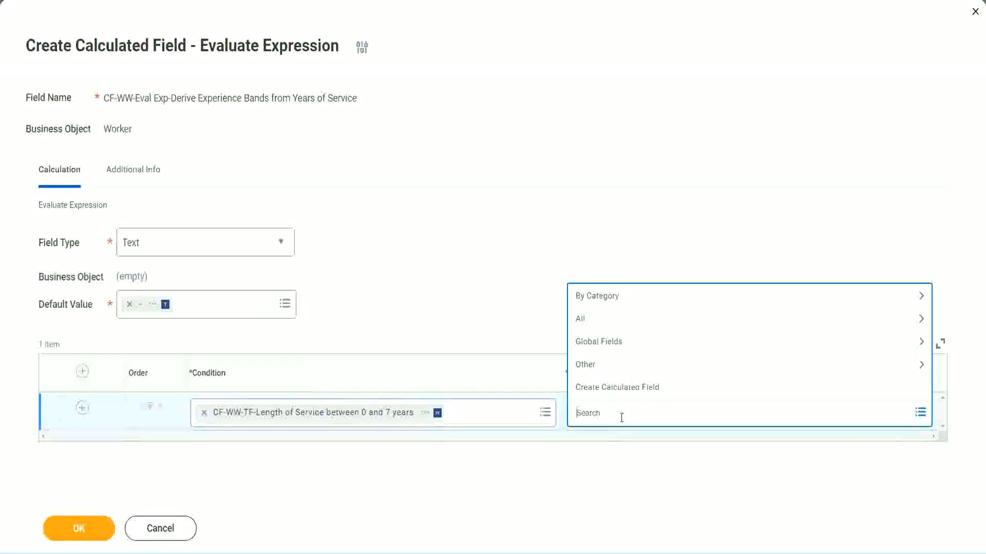
left_click(498, 303)
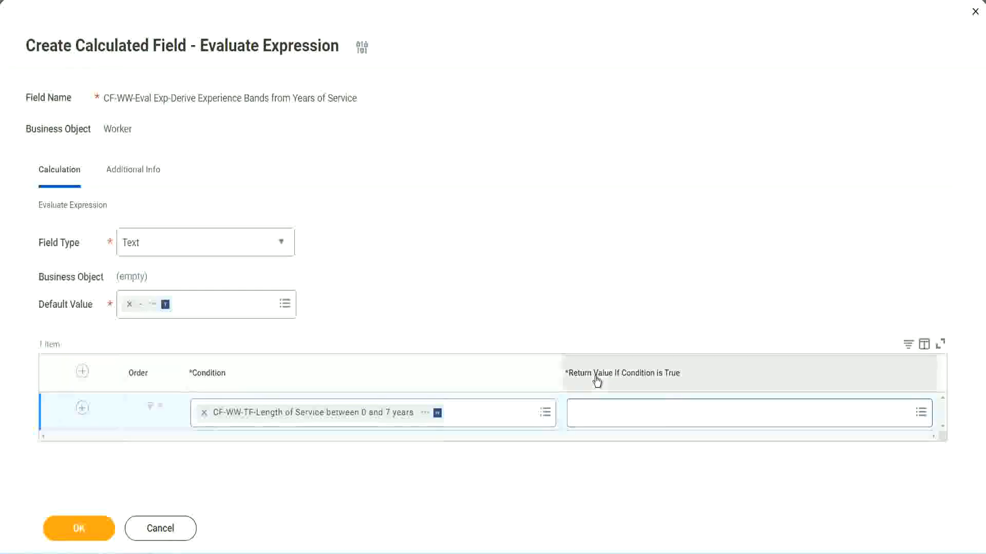
Start a new calculated field for the first row's return value and name it CF-WW-TC-Amateur.
left_click(638, 415)
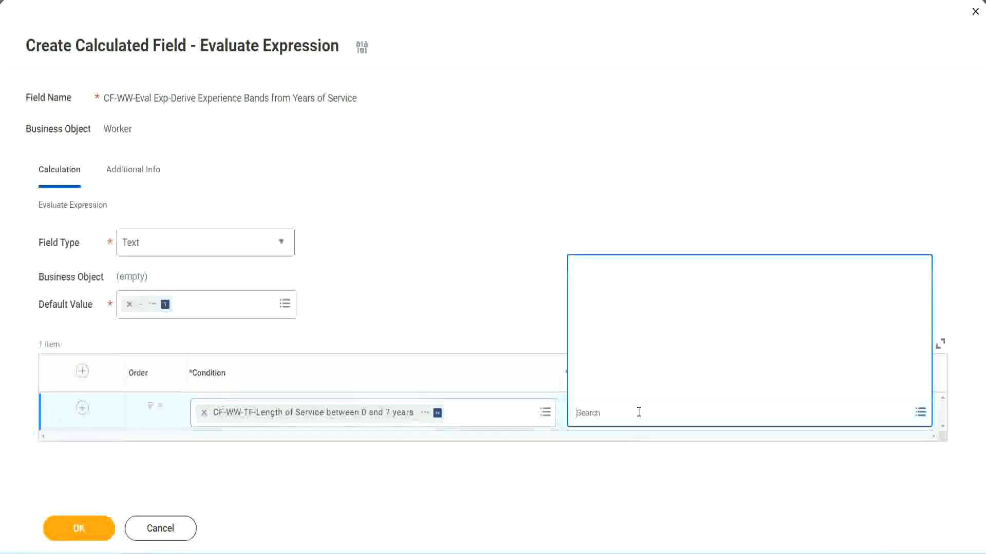
left_click(631, 388)
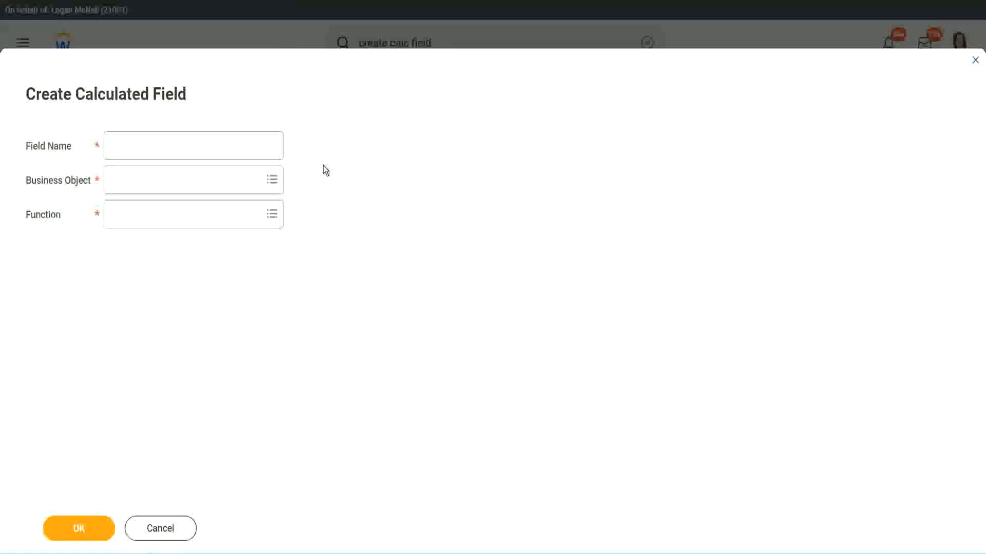
left_click(122, 146)
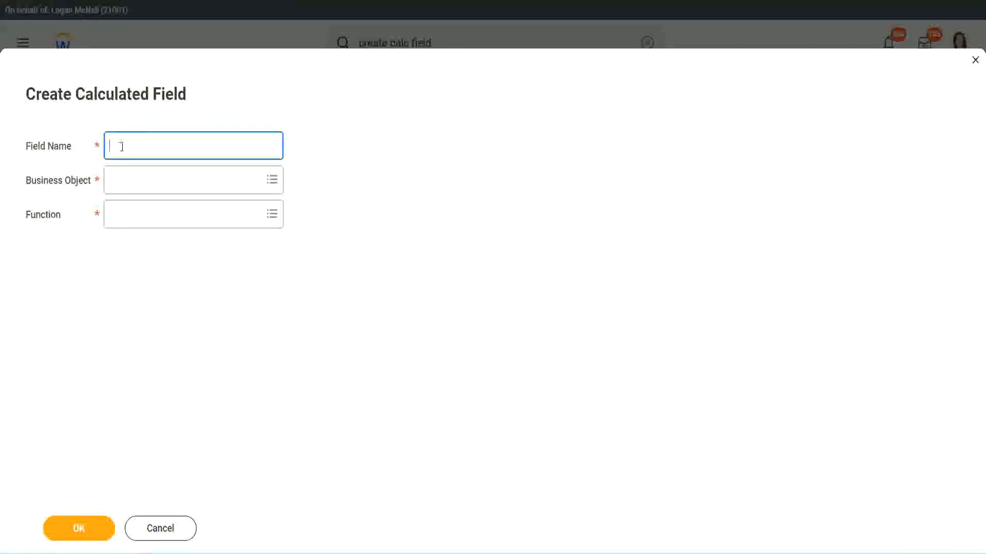
type("CF-TC-Amateur")
left_click(122, 146)
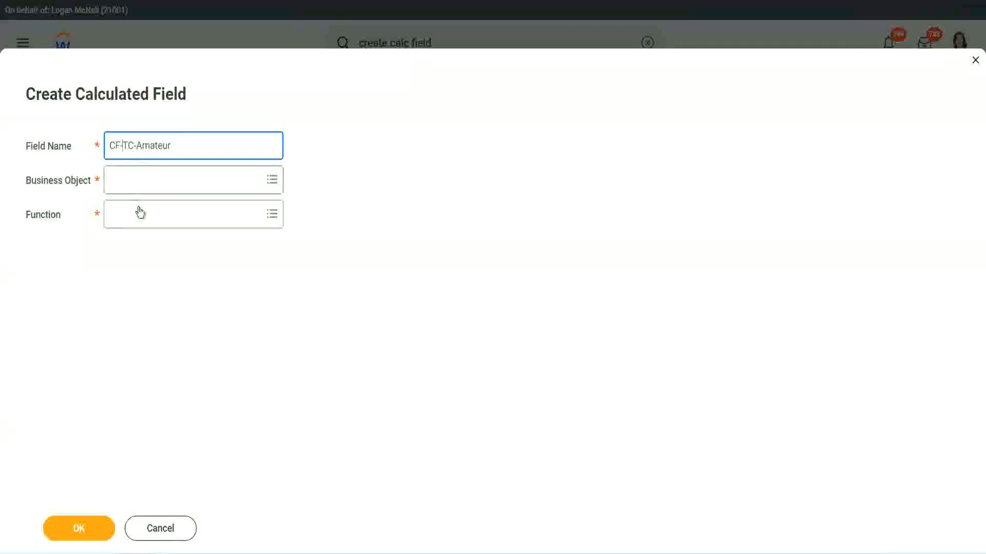
type("WW-")
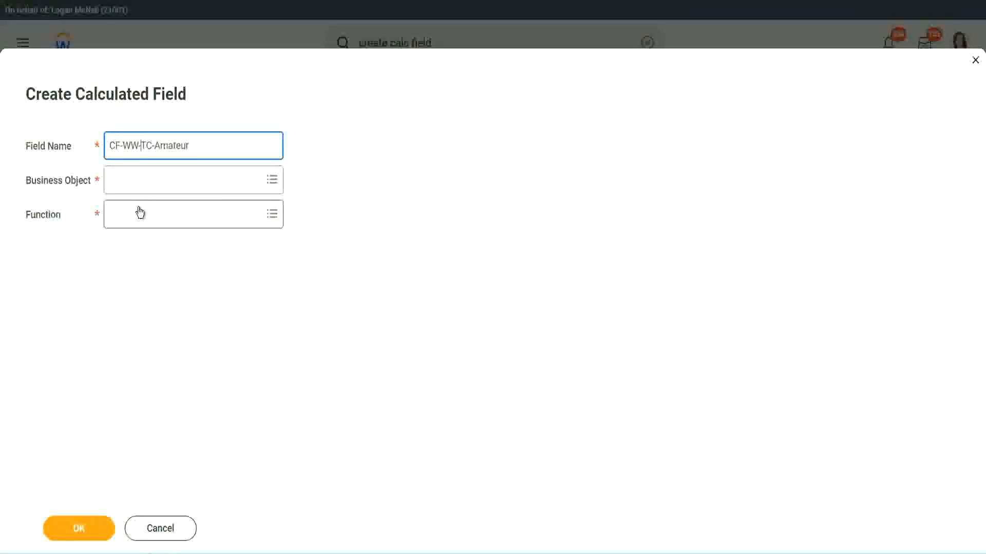
Set the new calculated field's business object to Global.
left_click(138, 181)
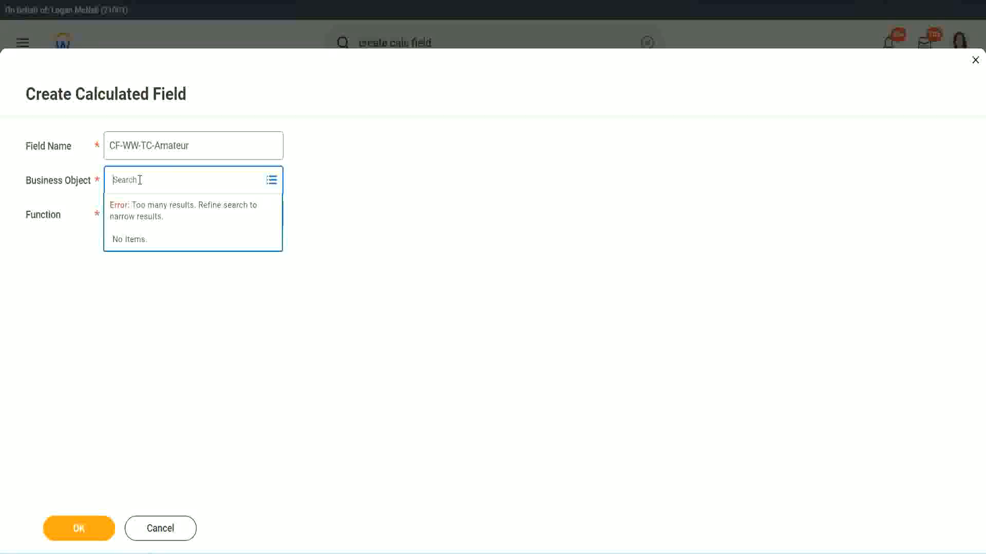
type("worker")
key("BackSpace")
type("global")
key("Return")
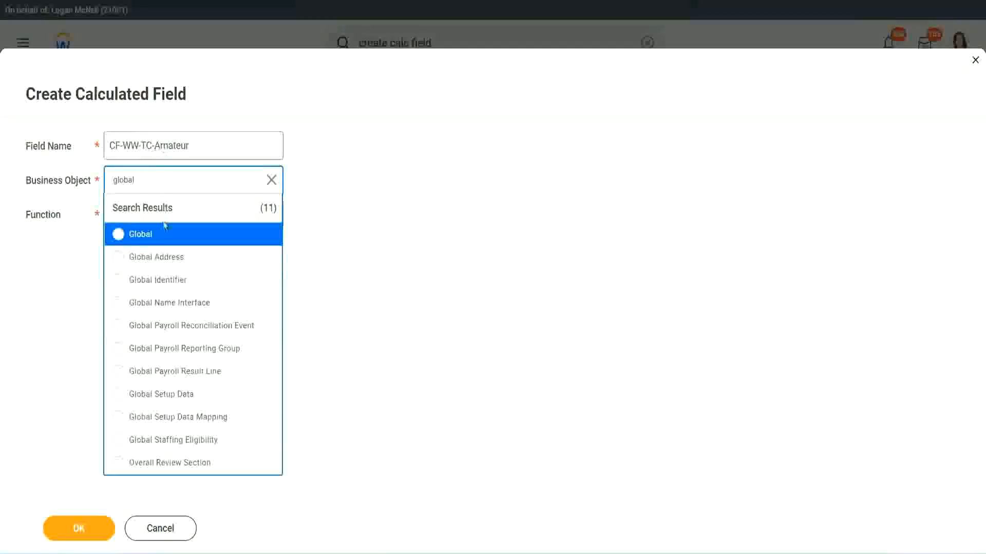
left_click(153, 241)
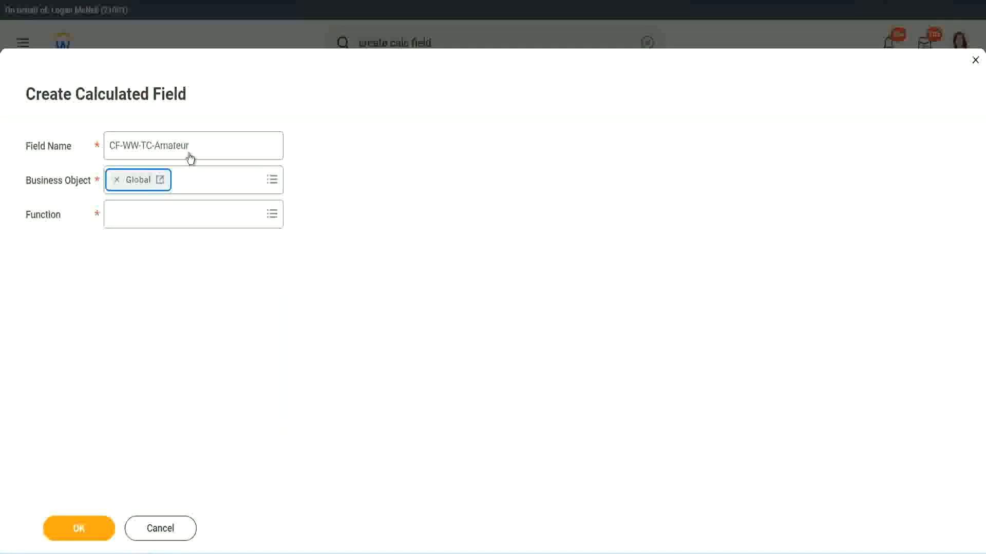
left_click_drag(110, 146, 253, 139)
left_click(214, 149)
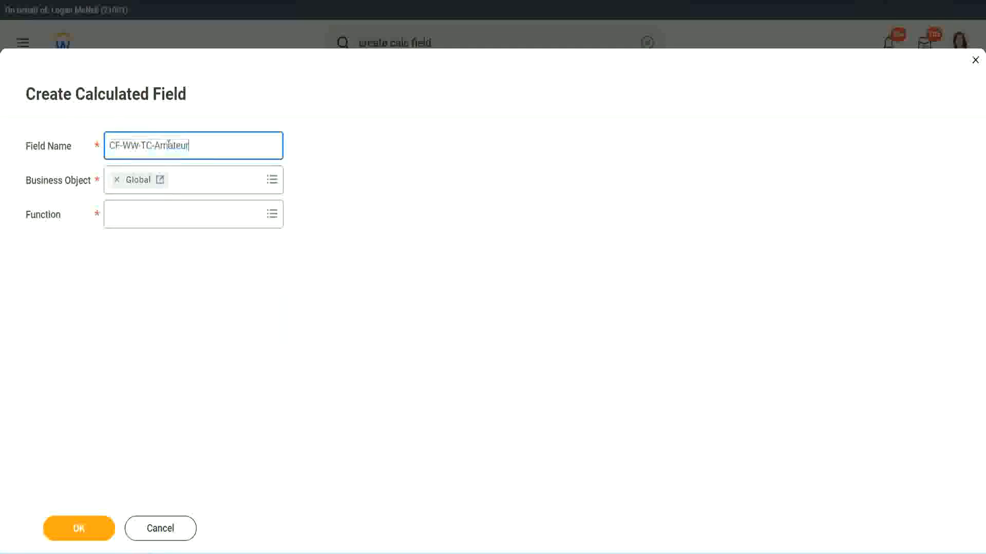
double_click(169, 145)
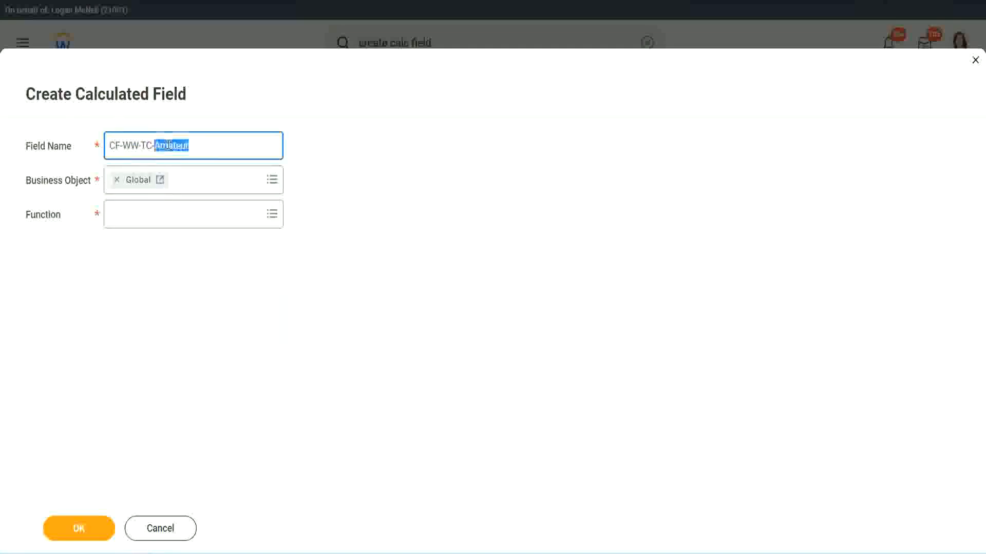
left_click(204, 144)
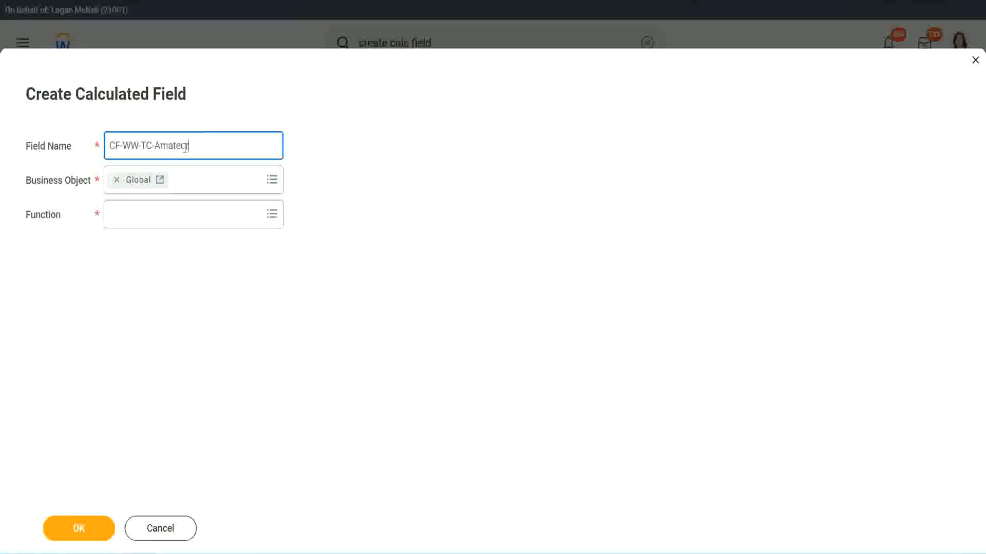
double_click(184, 148)
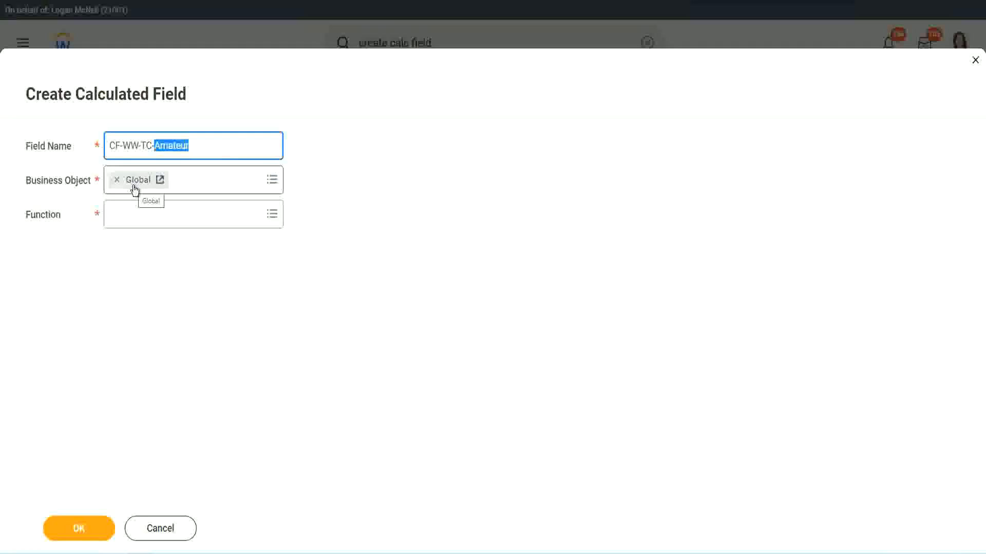
Set the field's function to Text Constant and proceed to its calculation definition.
left_click(137, 214)
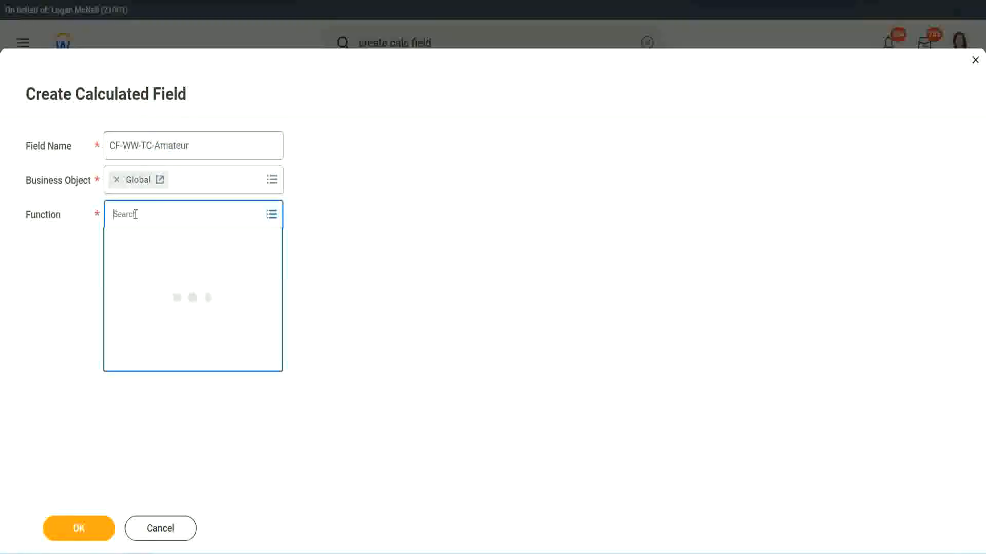
type("text const")
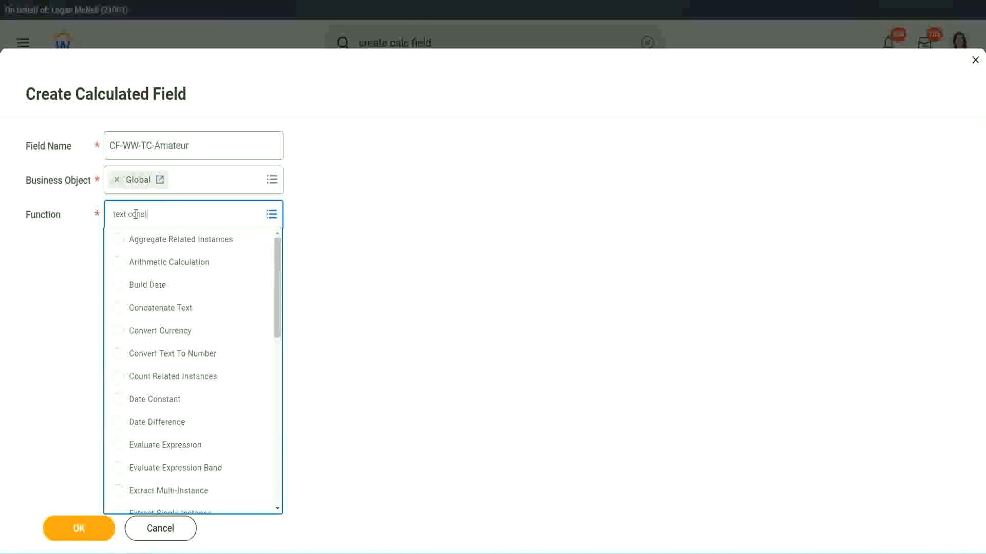
key("Return")
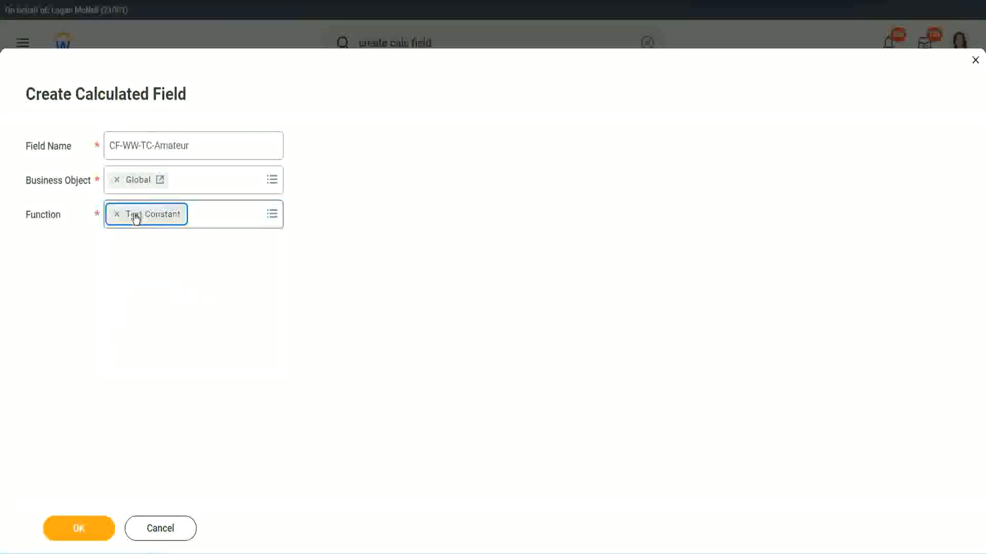
left_click(81, 533)
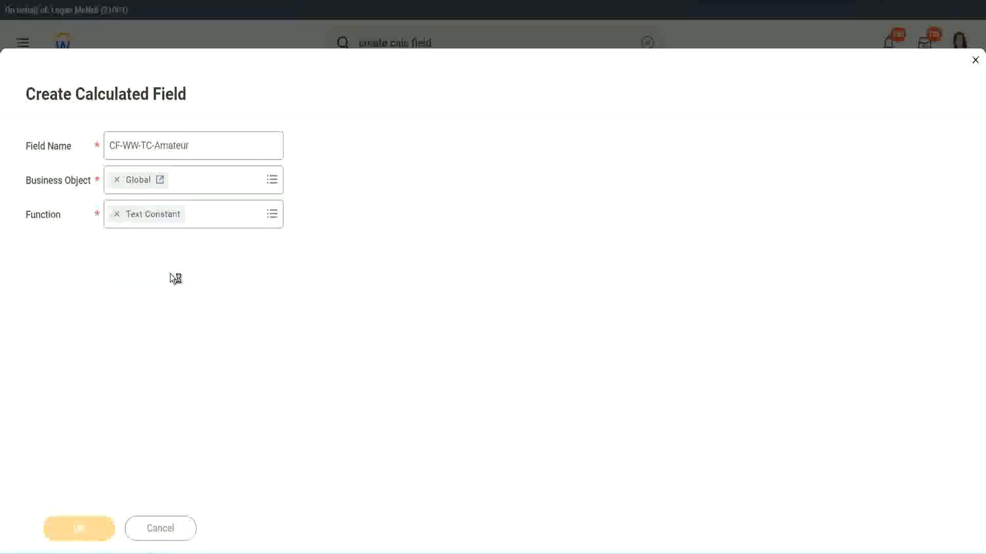
Enter Amateur as the text constant and save the field as the first row's return value.
left_click(164, 291)
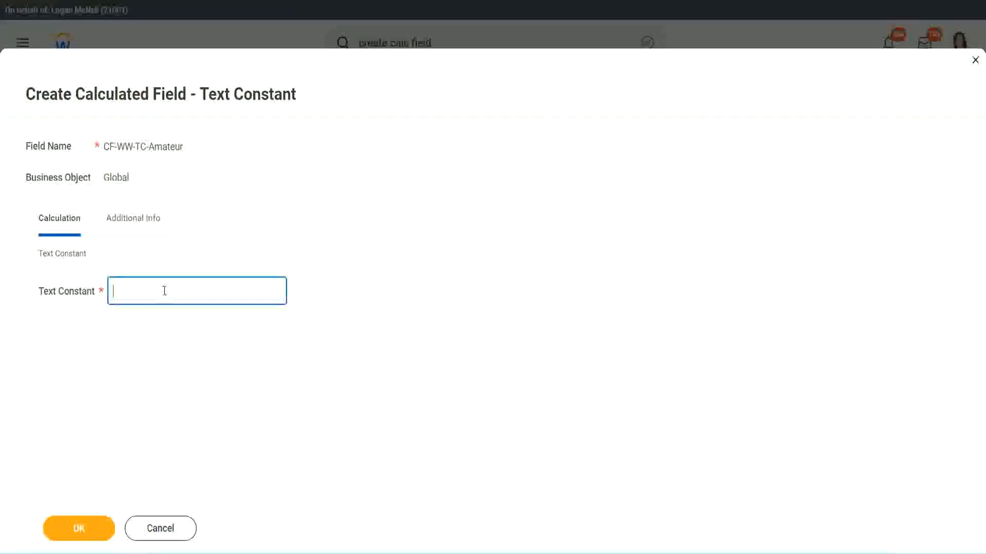
type("Amateur")
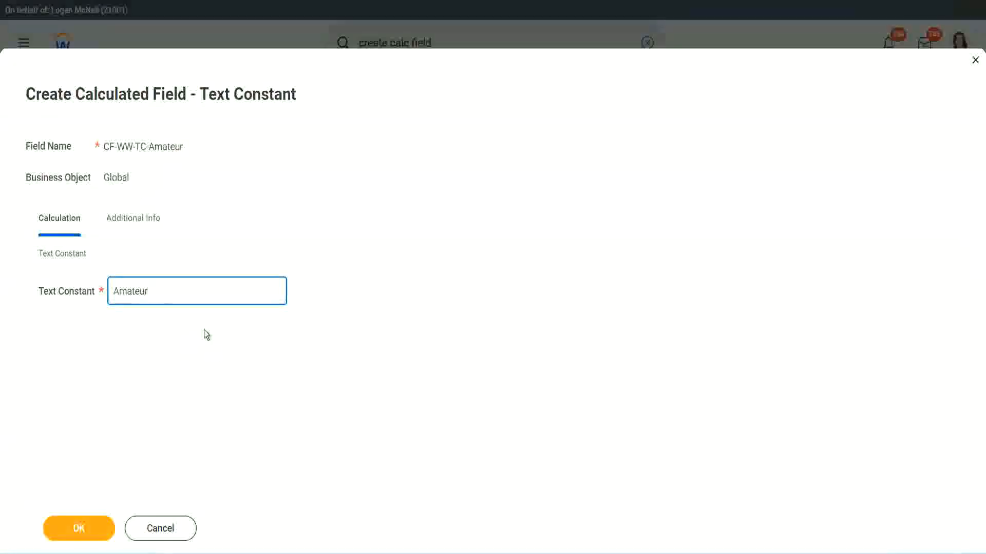
left_click(77, 528)
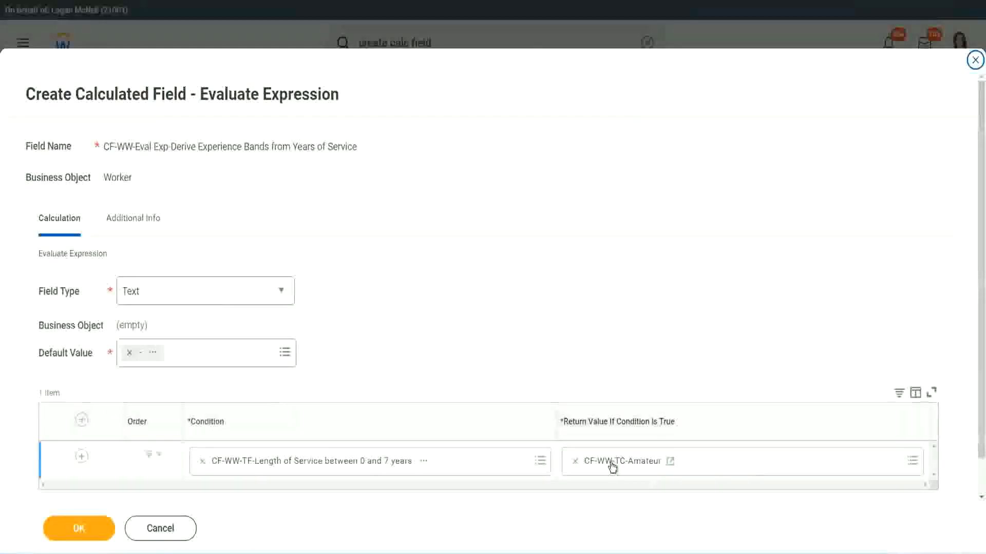
Copy the text of the CF-WW-TC-Amateur return value and add three more condition rows to the table.
right_click(612, 464)
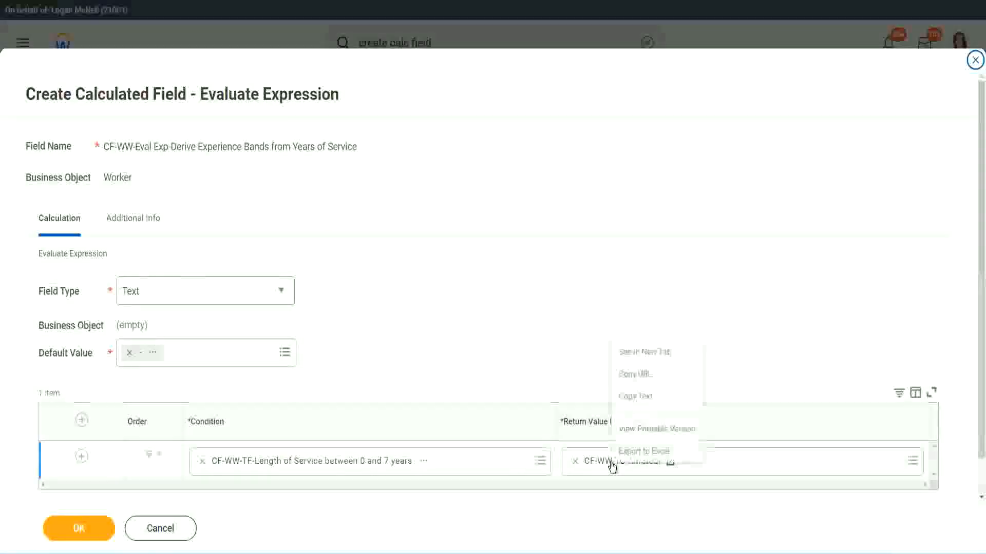
left_click(638, 396)
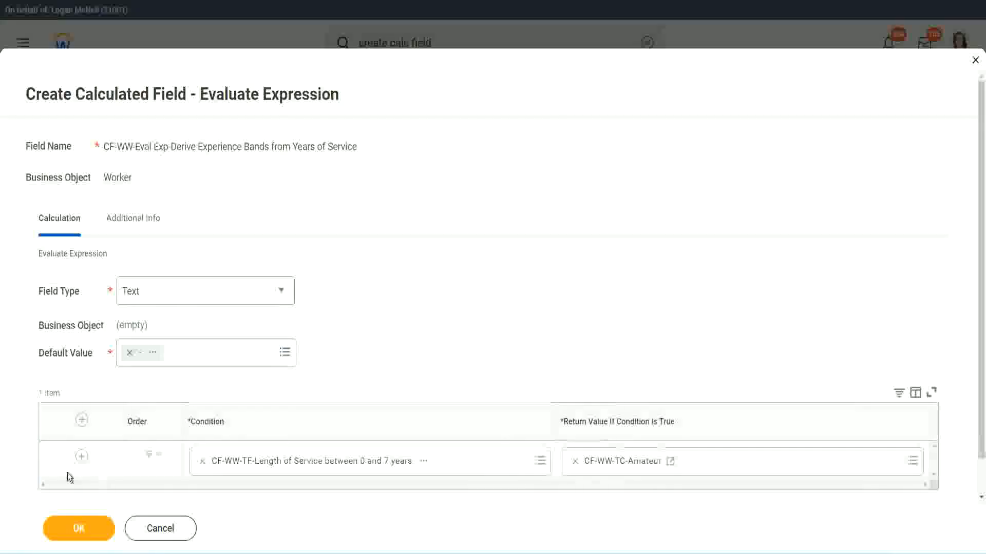
left_click(82, 456)
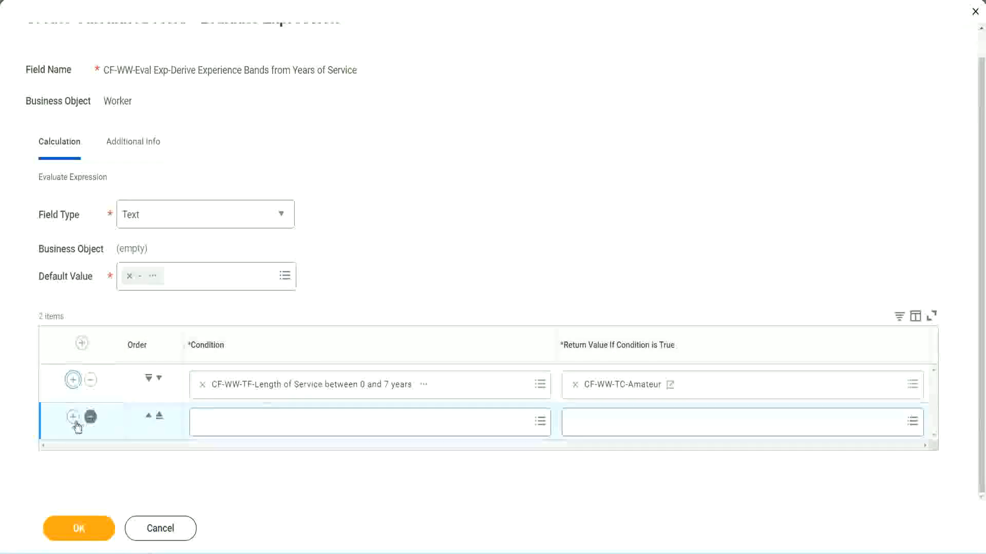
left_click(73, 418)
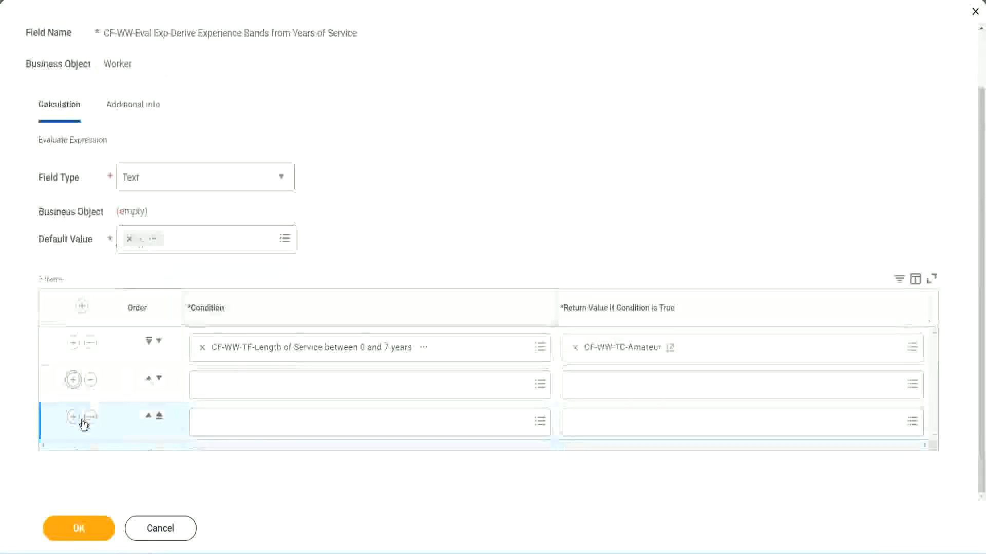
Set the second row's condition to CF-WW-TF-Length of Service between 8 and 15 years.
left_click(242, 389)
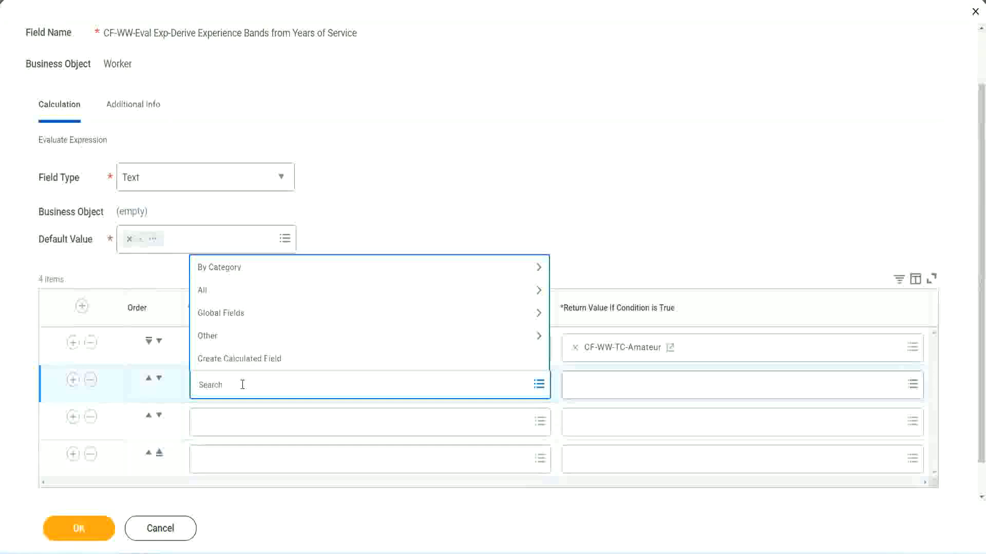
type("cf-ww-tf")
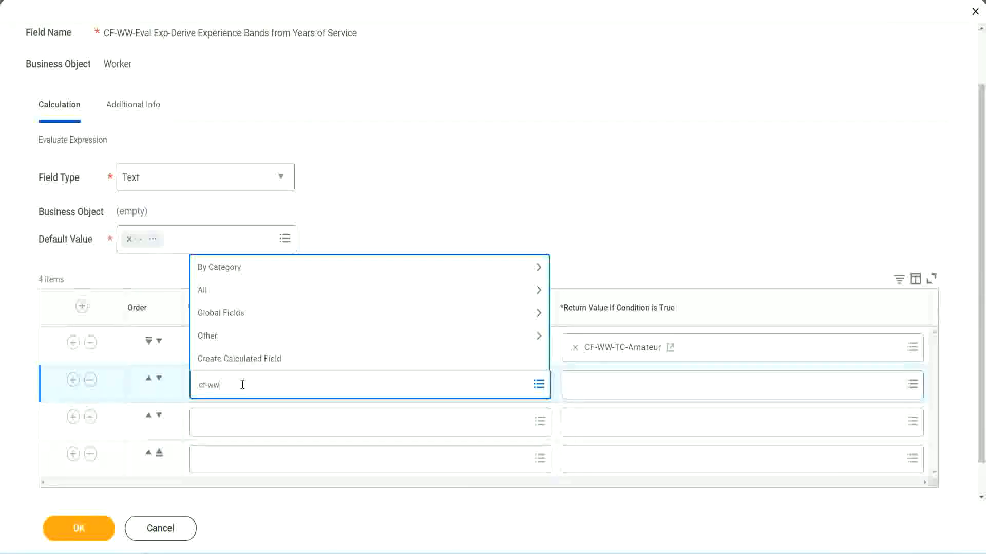
key("Return")
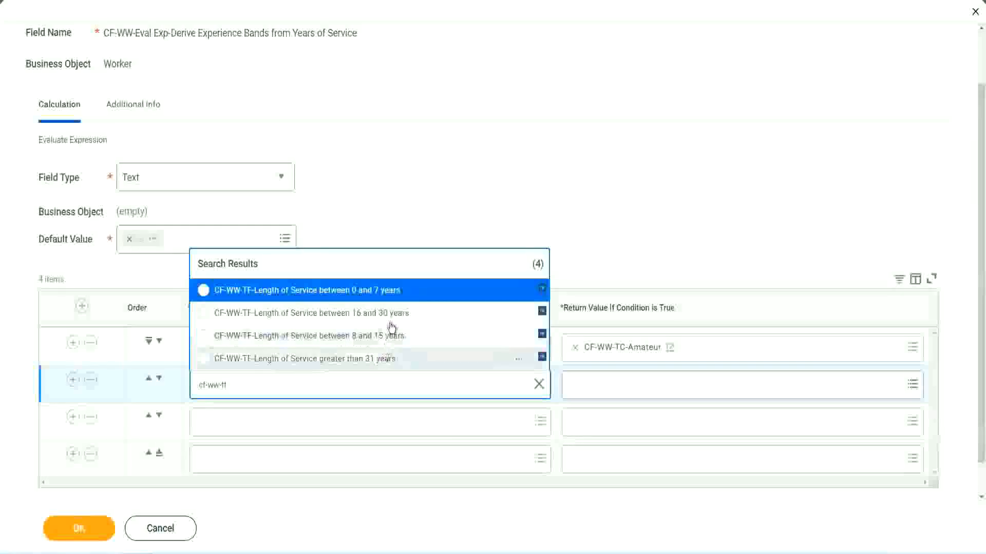
left_click(396, 301)
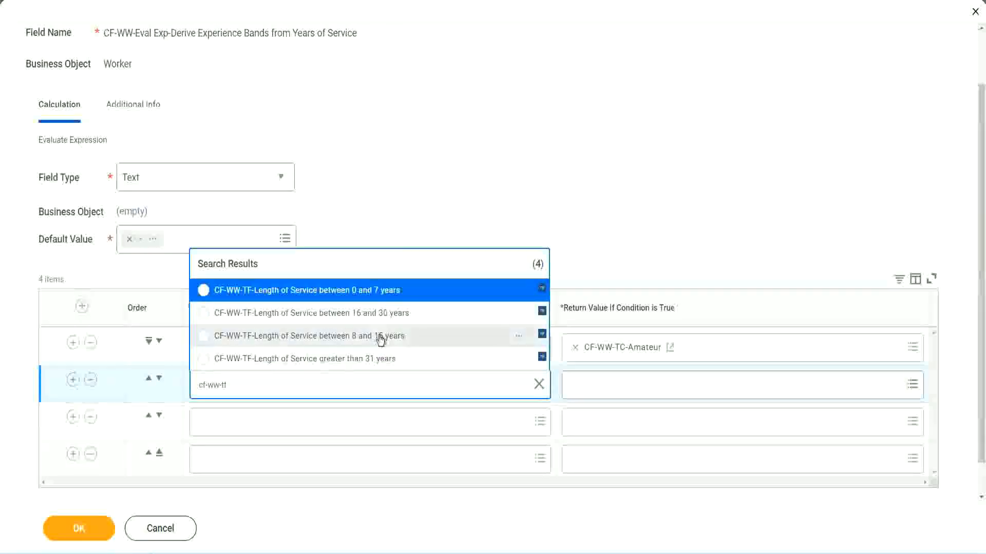
left_click(380, 337)
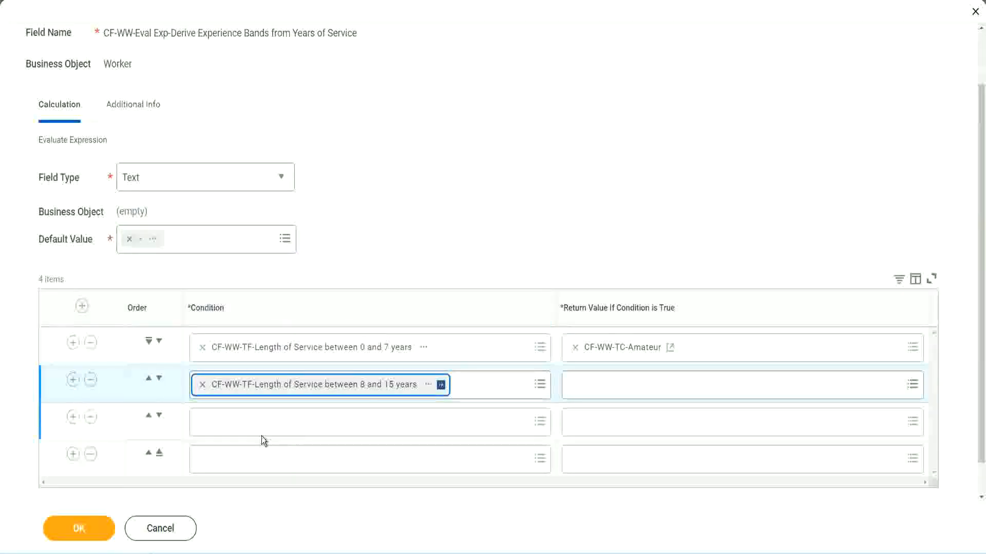
Set the third row's condition to CF-WW-TF-Length of Service between 16 and 30 years.
left_click(249, 421)
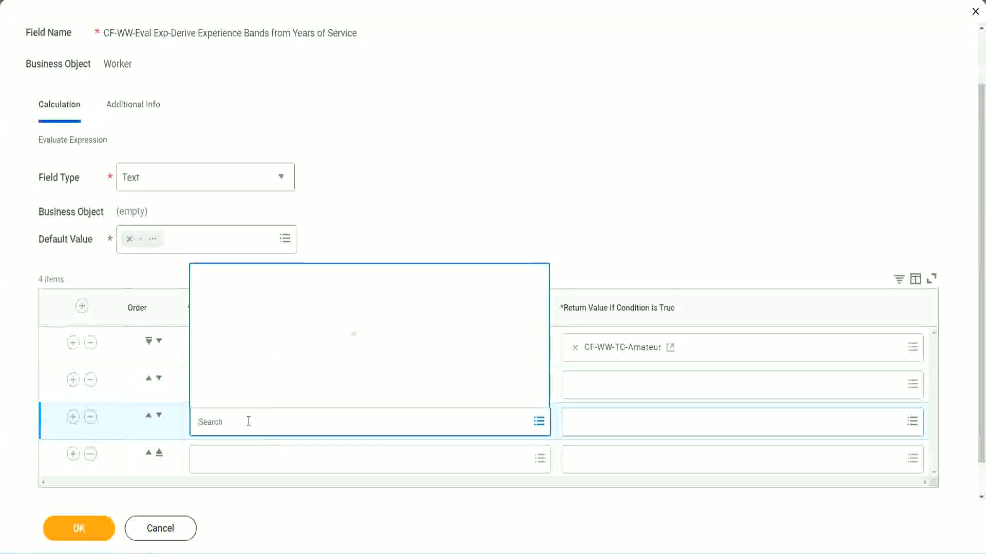
type("cf-ww-tf")
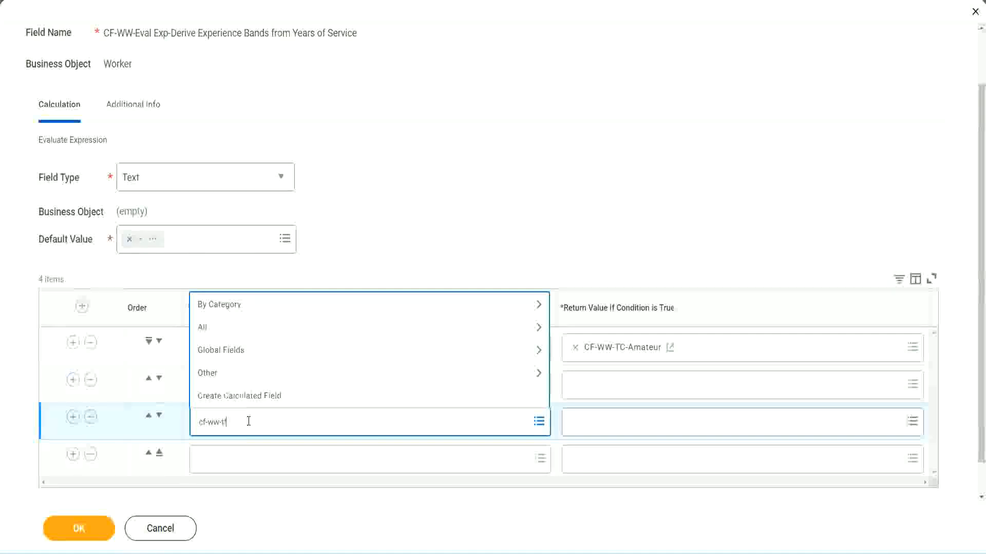
key("Return")
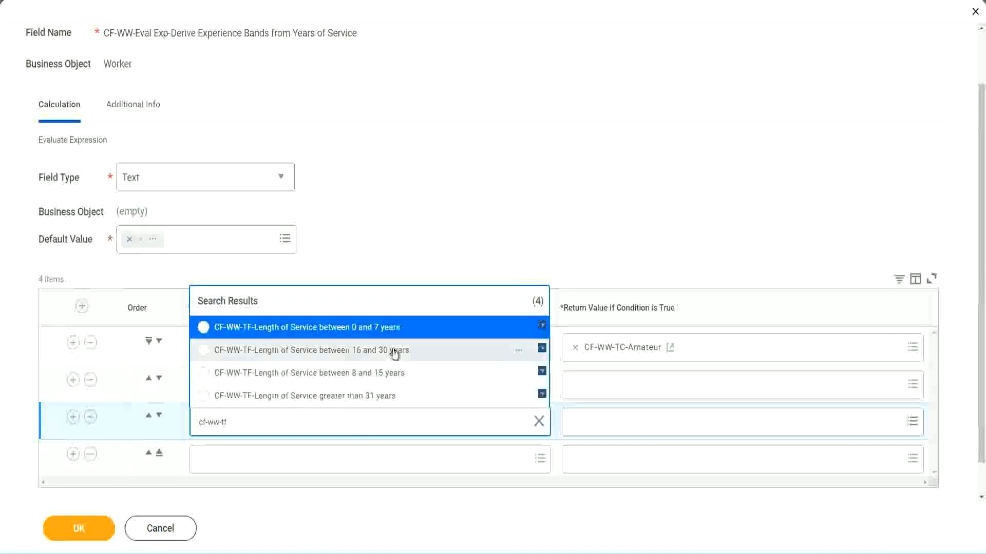
left_click(395, 355)
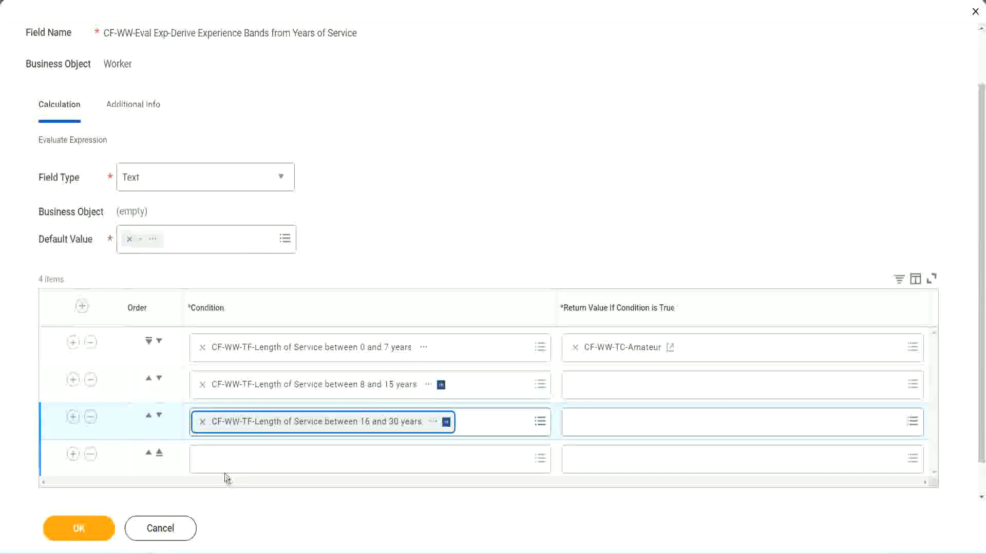
Set the fourth row's condition to CF-WW-TF-Length of Service greater than 31 years.
left_click(233, 461)
type("c")
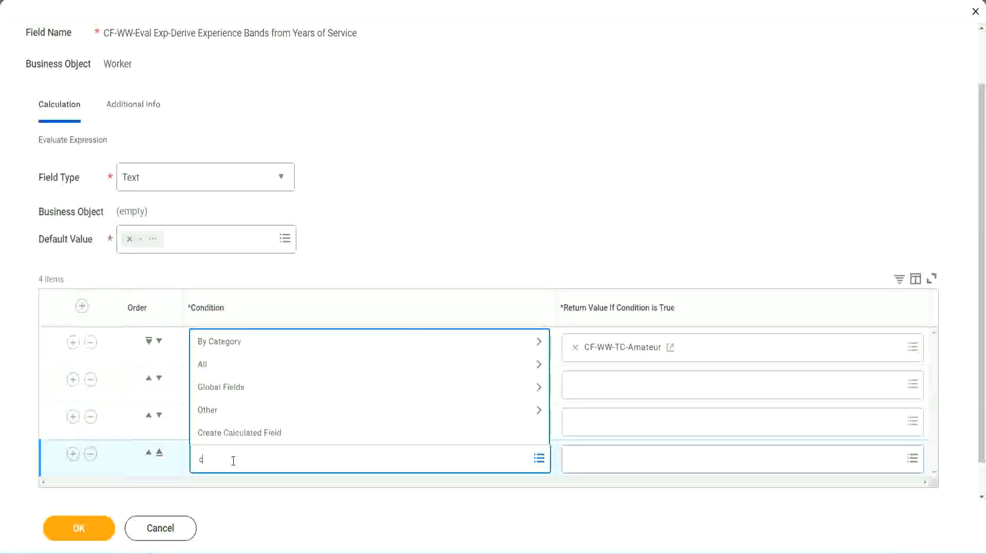
type("f-ww")
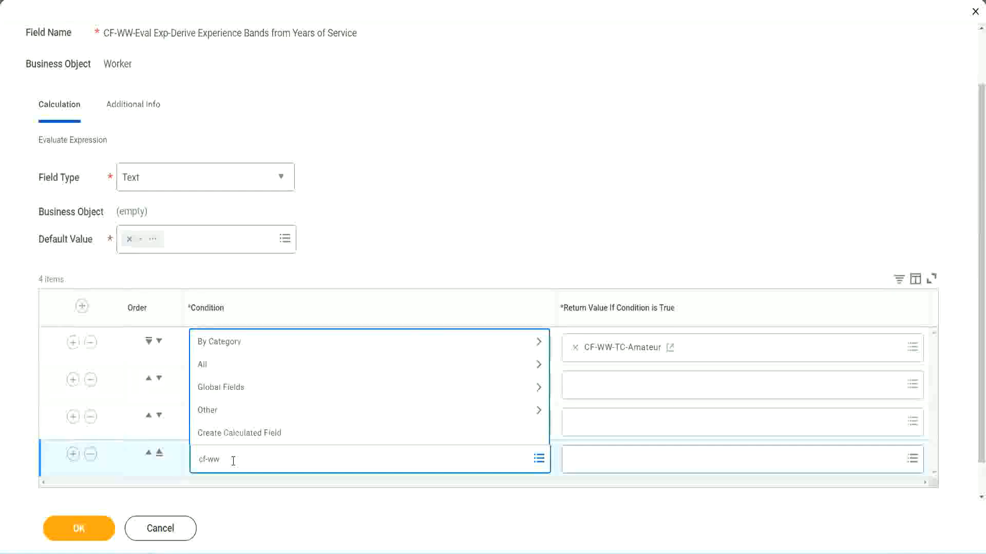
type(" tf 31")
key("Return")
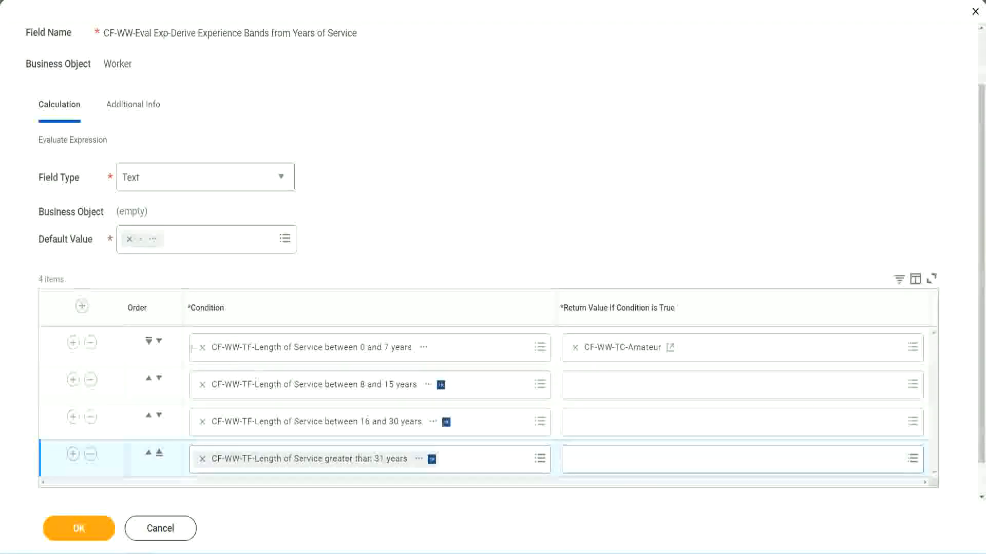
Move the 8 to 15 years condition row above the first row and back to its original place.
left_click_drag(111, 299, 109, 406)
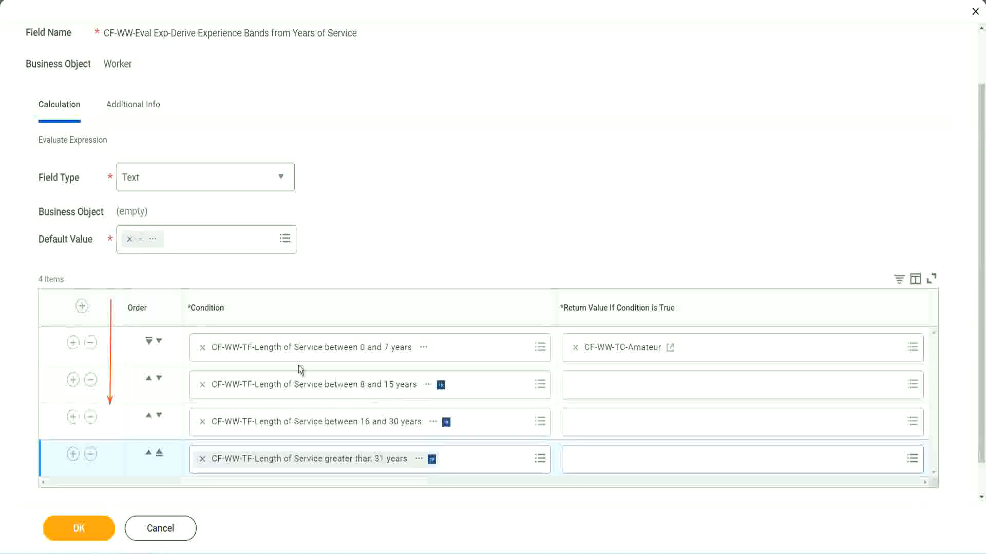
left_click(149, 380)
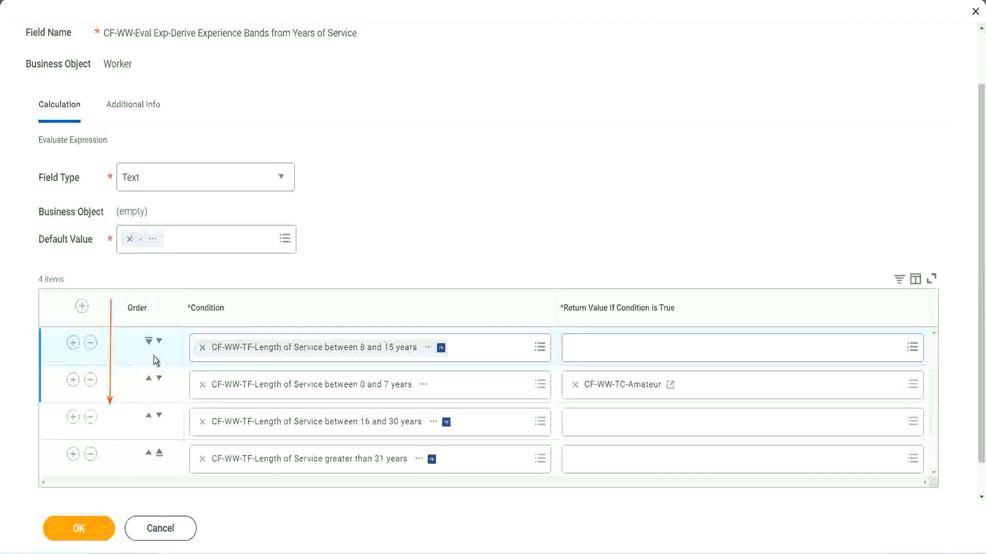
left_click(159, 342)
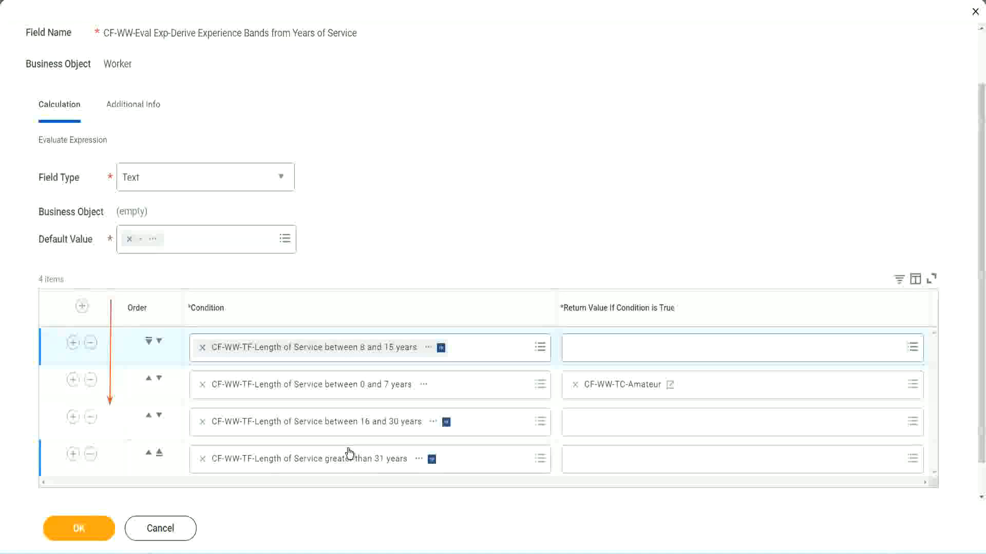
Copy the Amateur field's name and start a Global Text Constant field named CF-WW-TC-Experienced for the second row's return value.
right_click(624, 392)
left_click(648, 443)
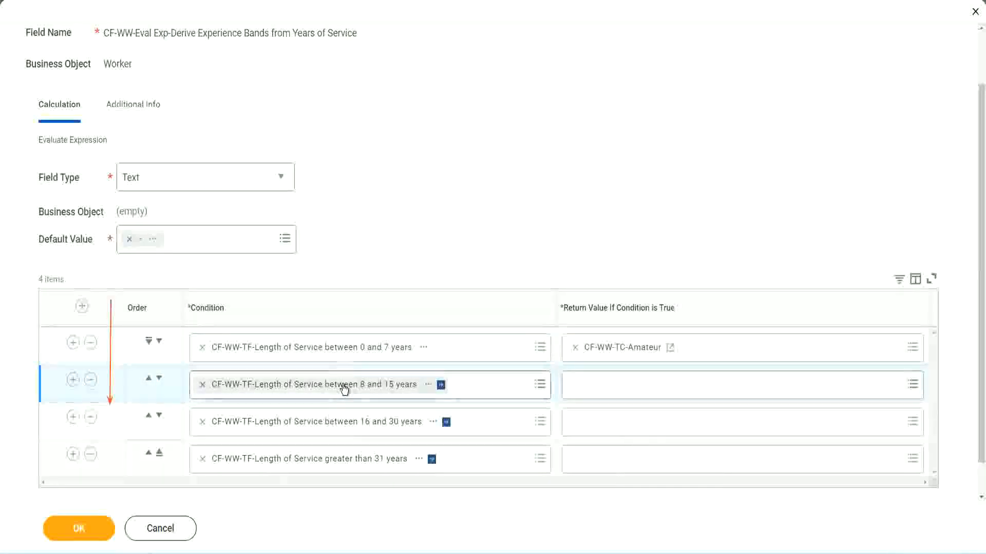
left_click(579, 388)
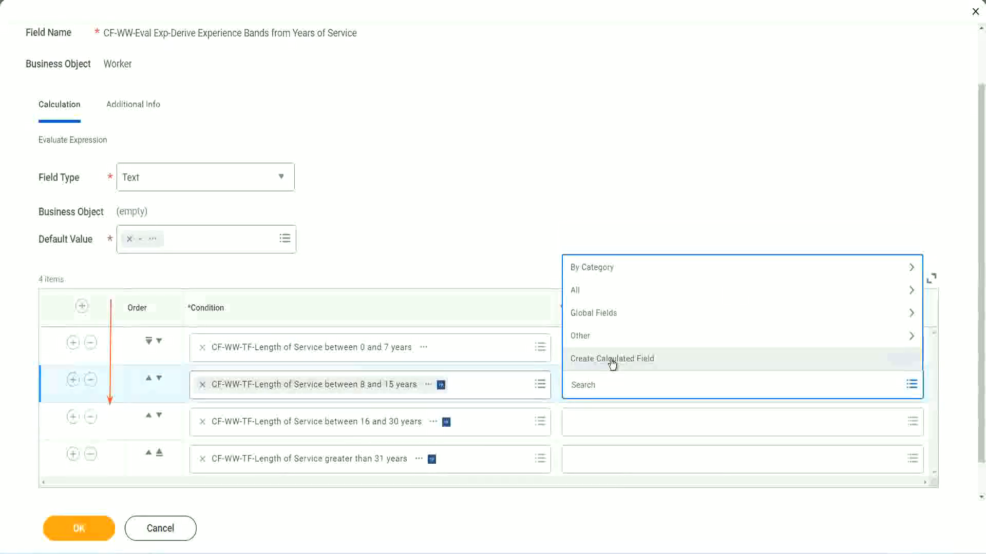
left_click(612, 359)
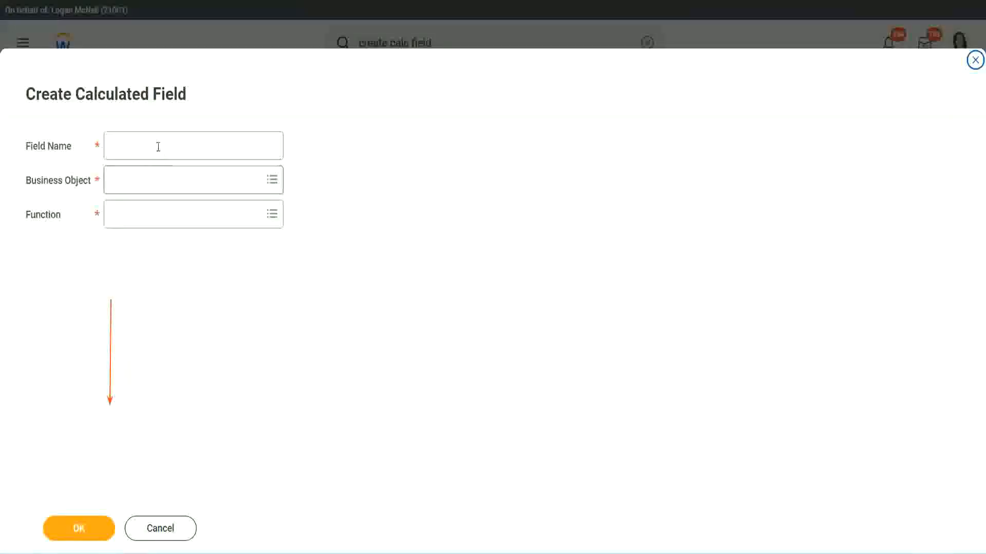
left_click(157, 147)
key("ctrl+v")
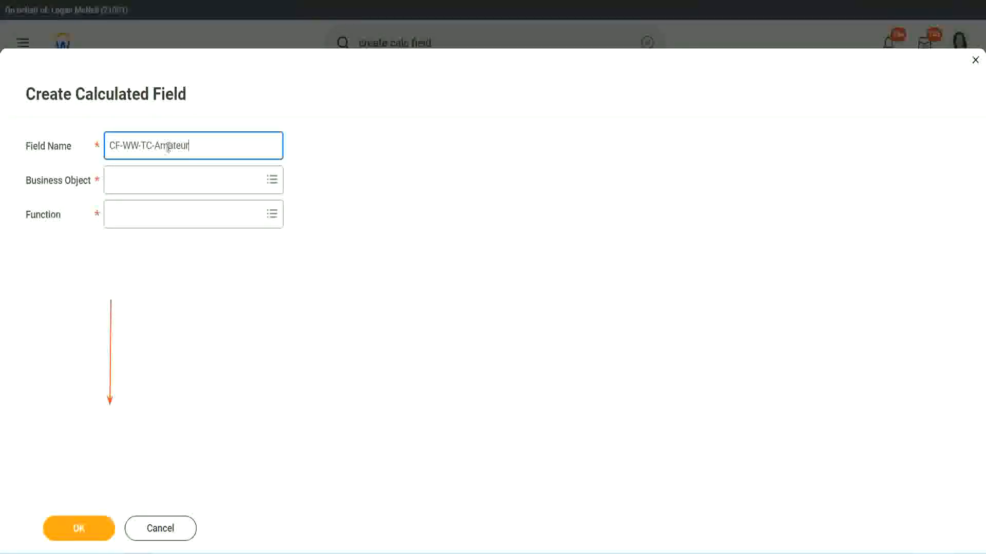
double_click(168, 146)
type("Expe")
type("rienced")
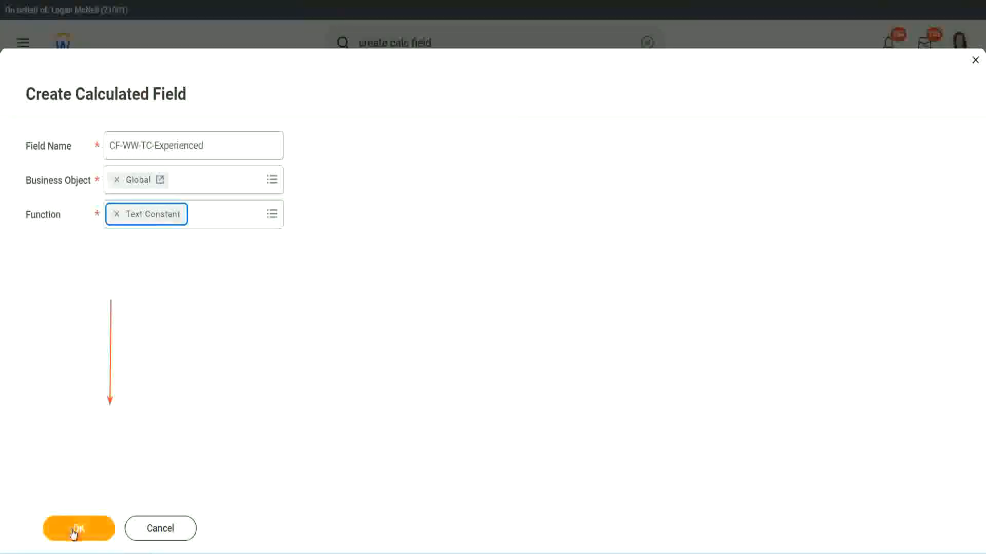
Enter Experienced as the text constant and save the field as the second row's return value.
left_click(78, 528)
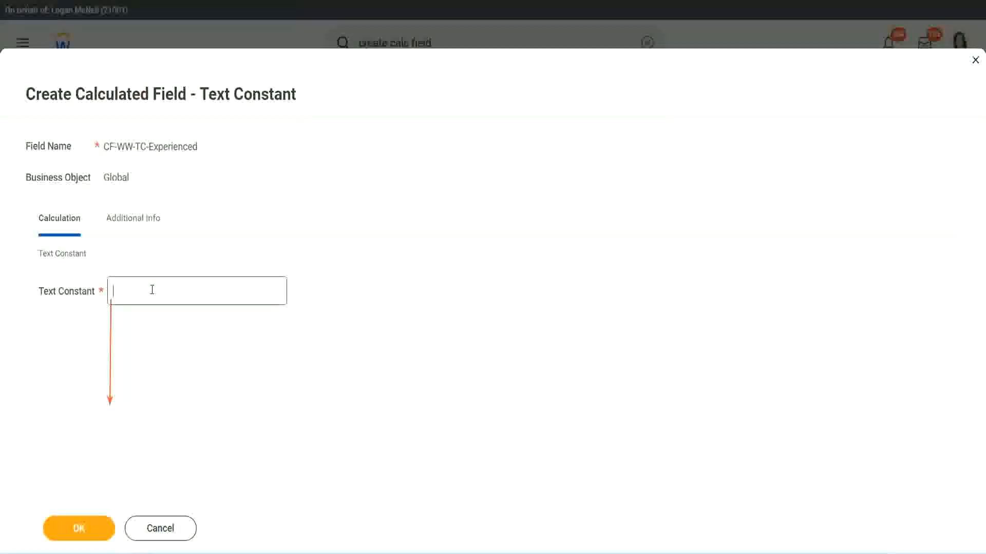
left_click(150, 291)
type("Experienced")
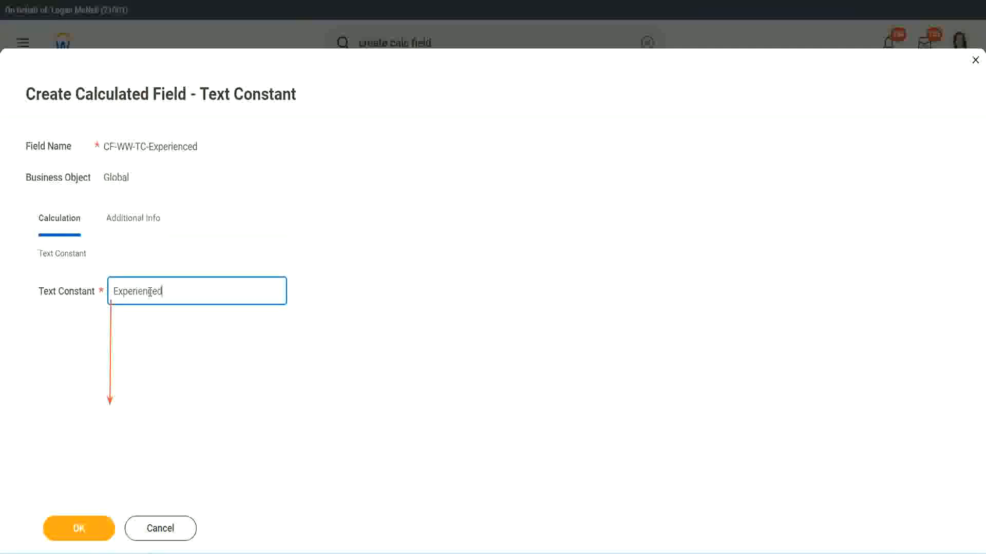
left_click(82, 527)
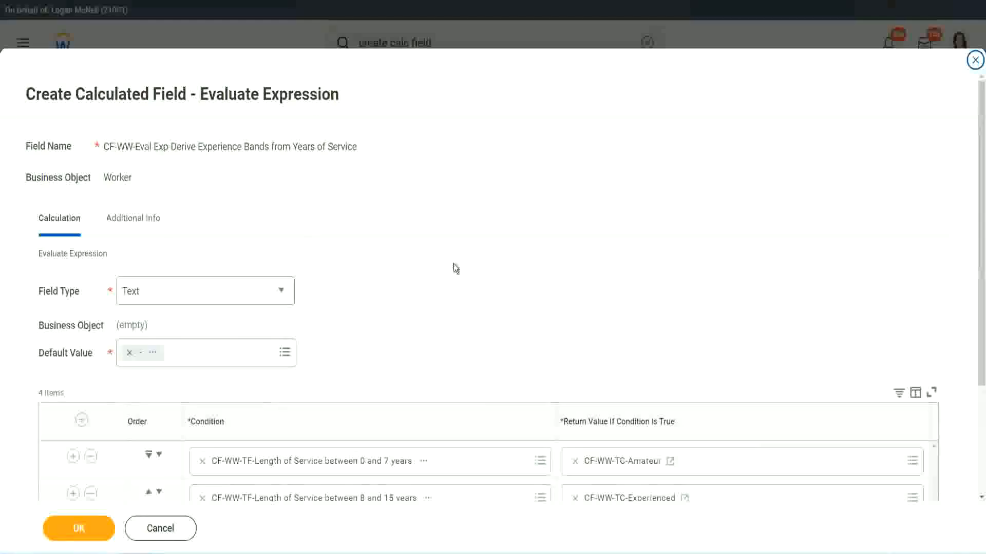
Start a new calculated field for the third row's return value and paste CF-WW-TC-Amateur as its field name.
scroll(453, 263, "down", 2)
scroll(456, 267, "down", 1)
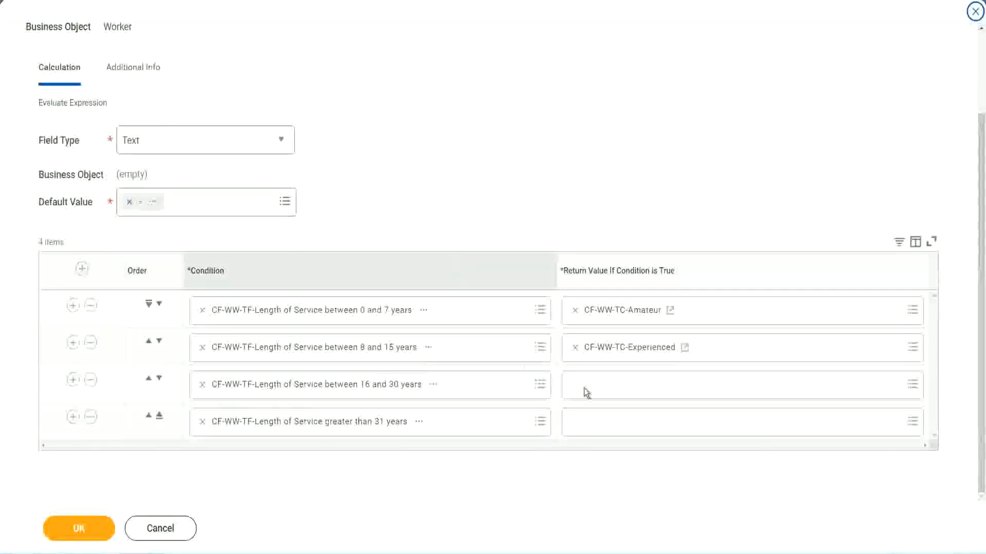
left_click(615, 384)
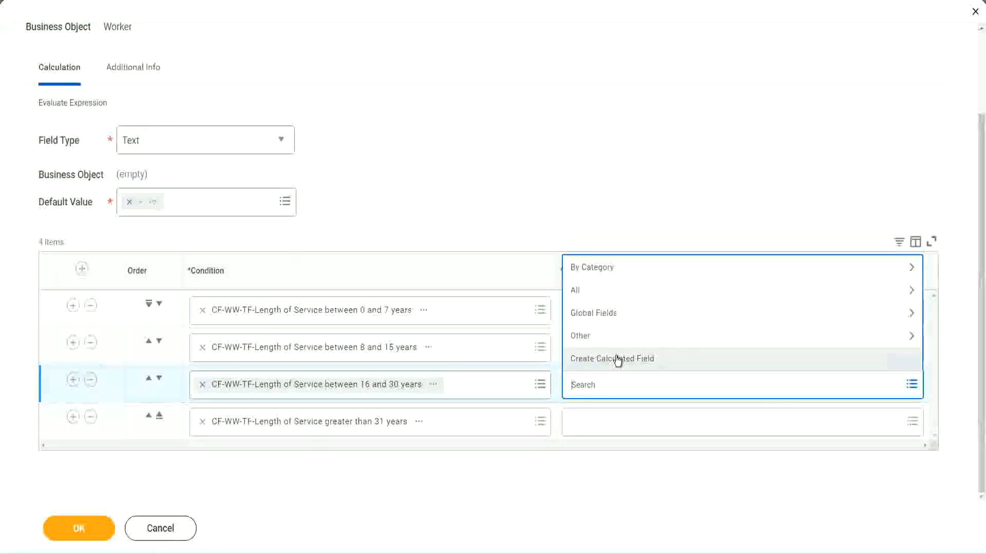
left_click(618, 360)
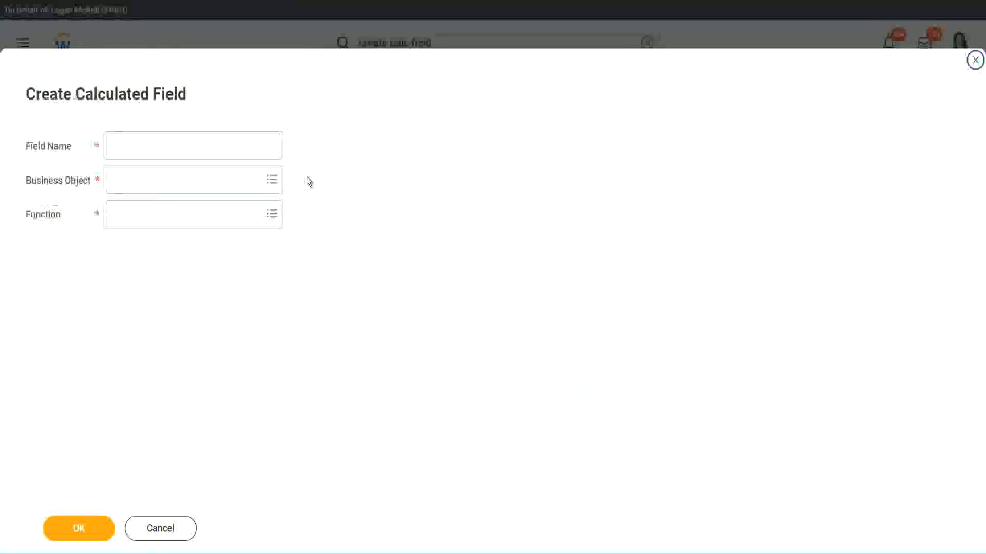
left_click(209, 146)
type("CF-WW-TC-Annualized")
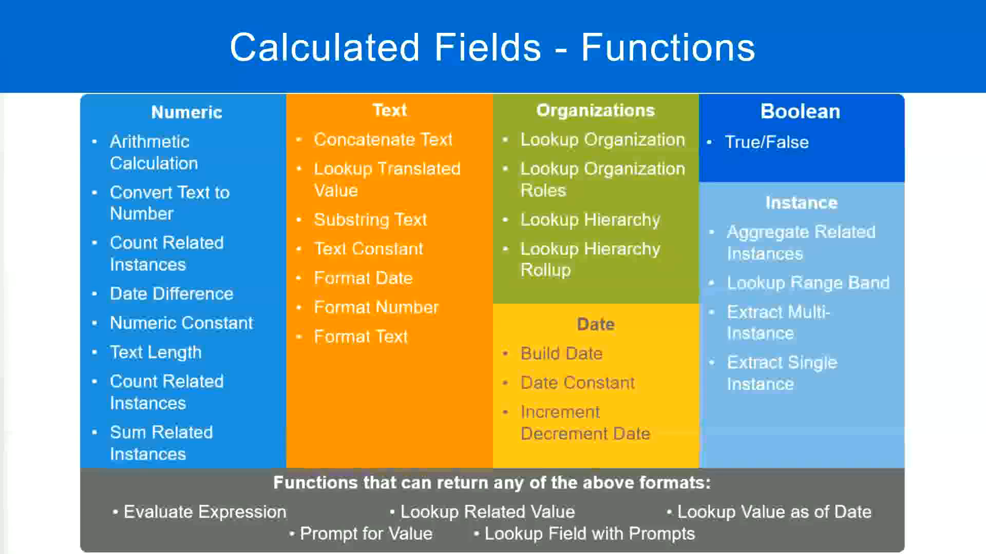
key("alt+Tab")
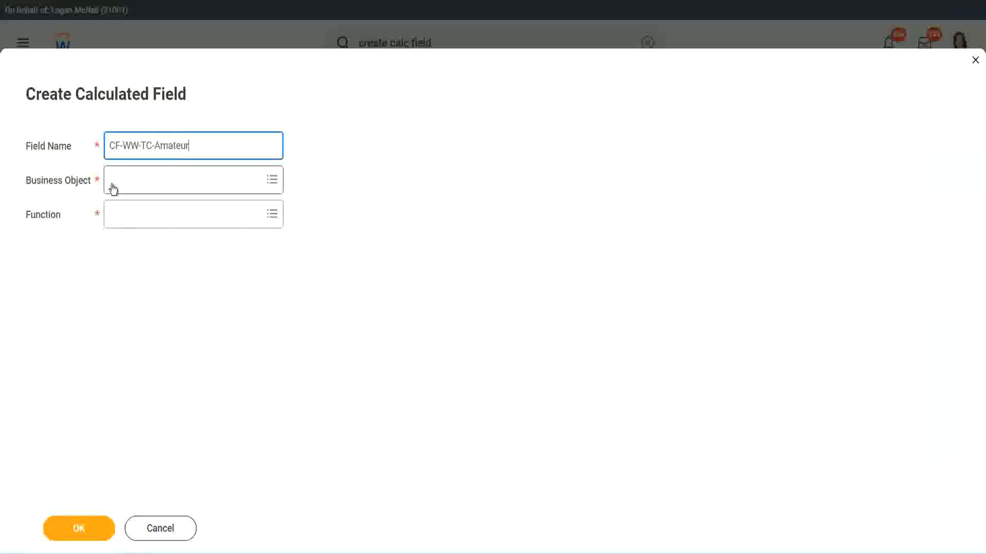
Set the business object of the third row's new return value field to Global.
left_click(113, 181)
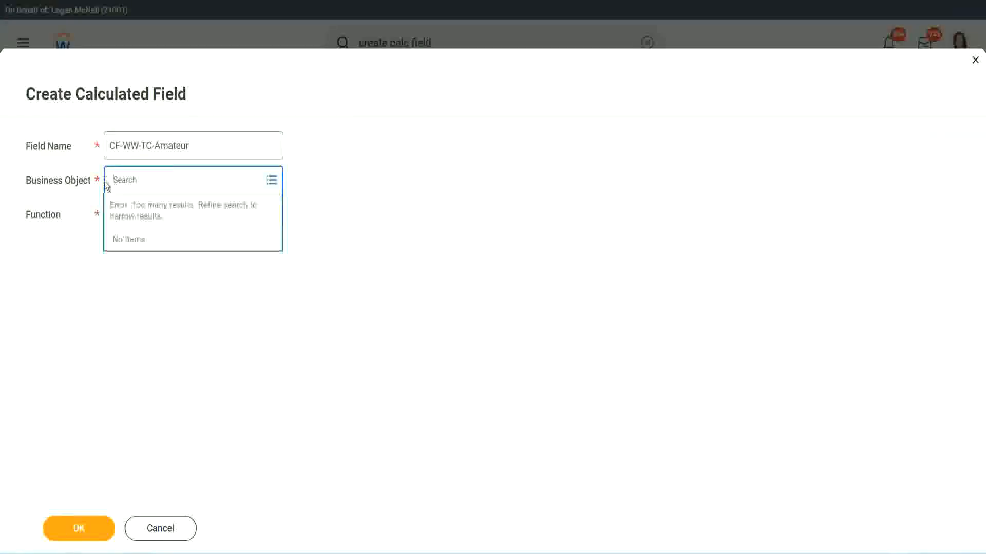
type("global")
key("Return")
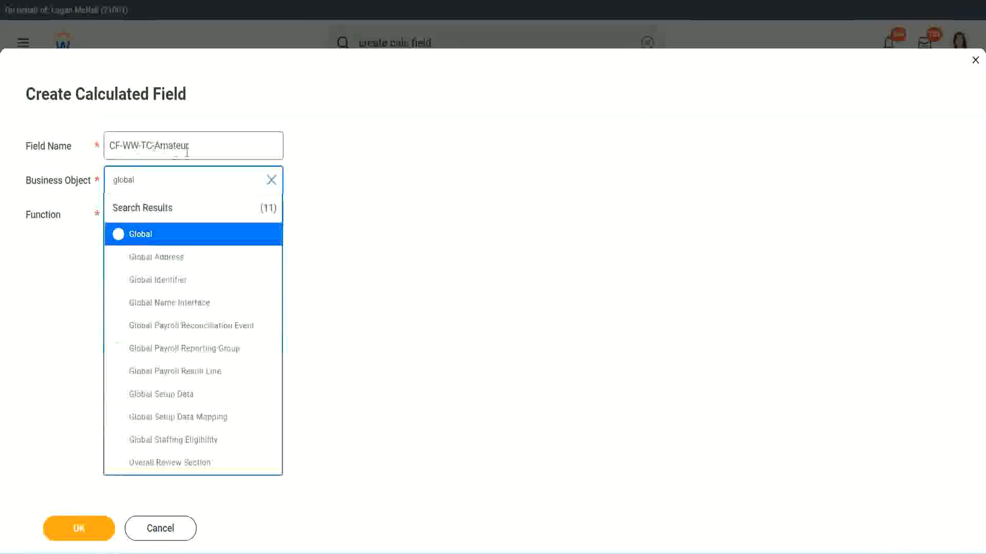
left_click(138, 236)
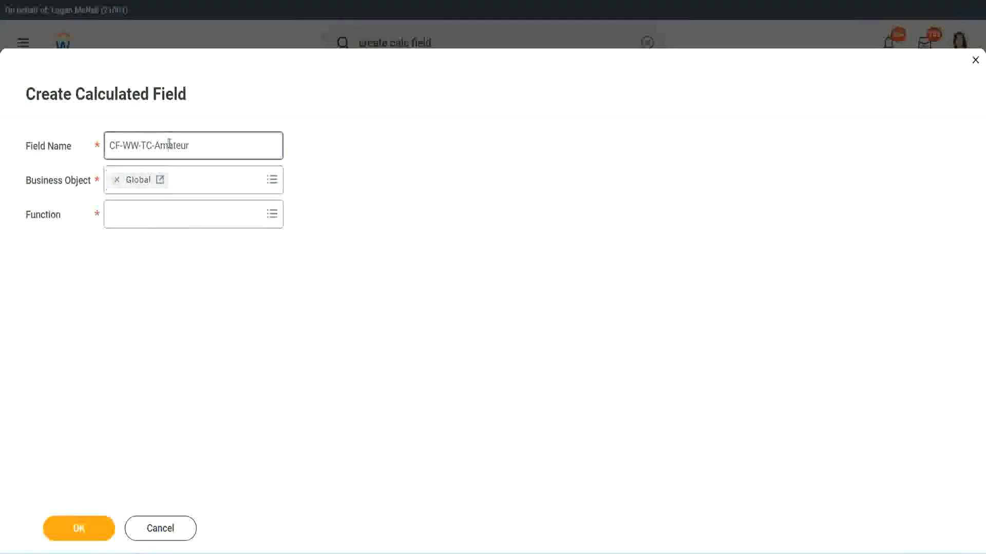
Change the field name to CF-WW-TC-Senior, set its function to Text Constant and proceed to its calculation definition.
double_click(177, 146)
type("Senior")
left_click(157, 224)
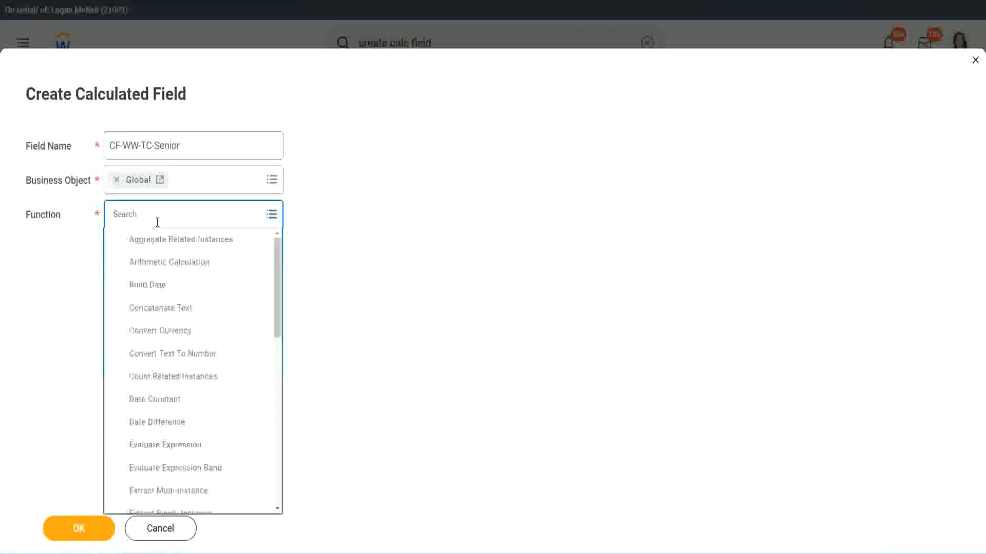
type("tc")
left_click(155, 259)
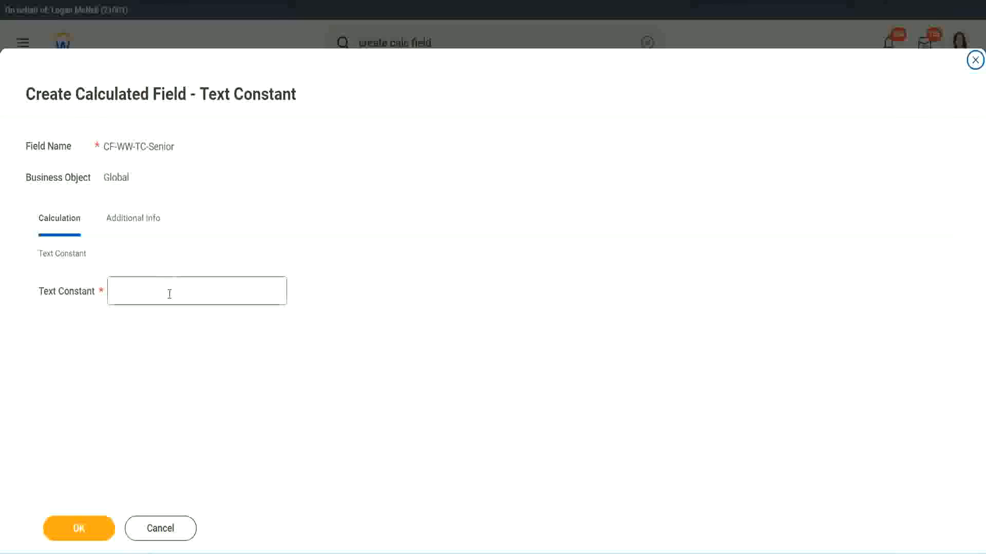
Enter Senior as the text constant and save the field as the third row's return value.
left_click(166, 289)
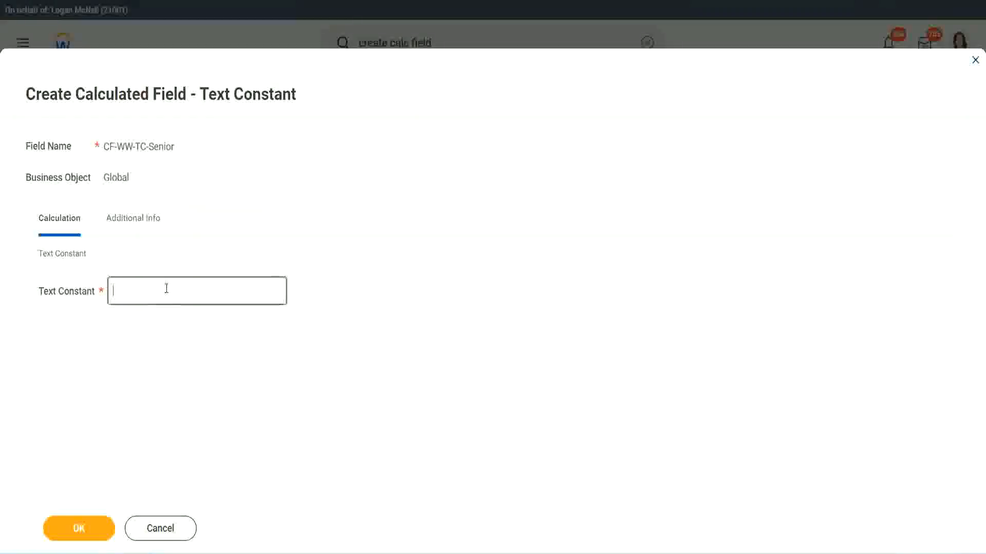
type("Senior")
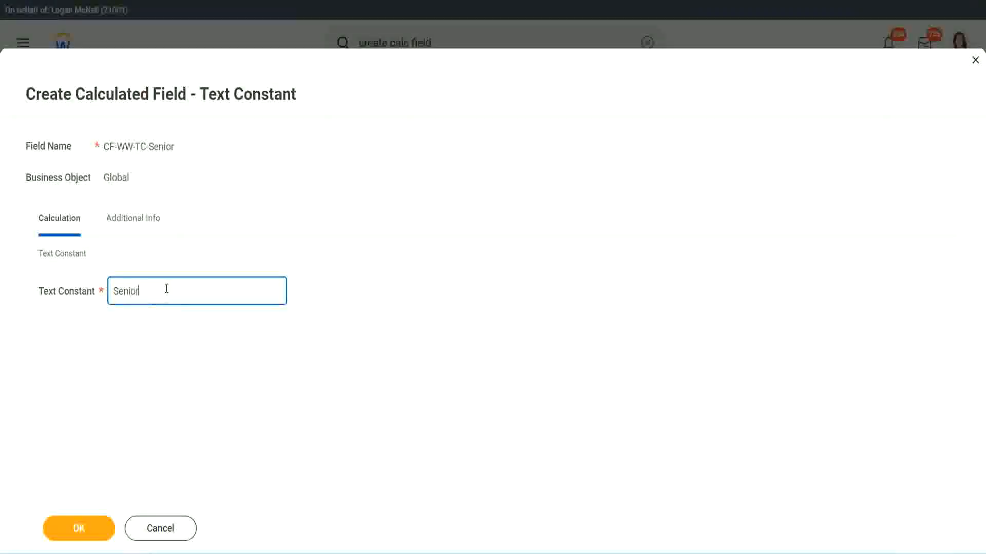
left_click(98, 538)
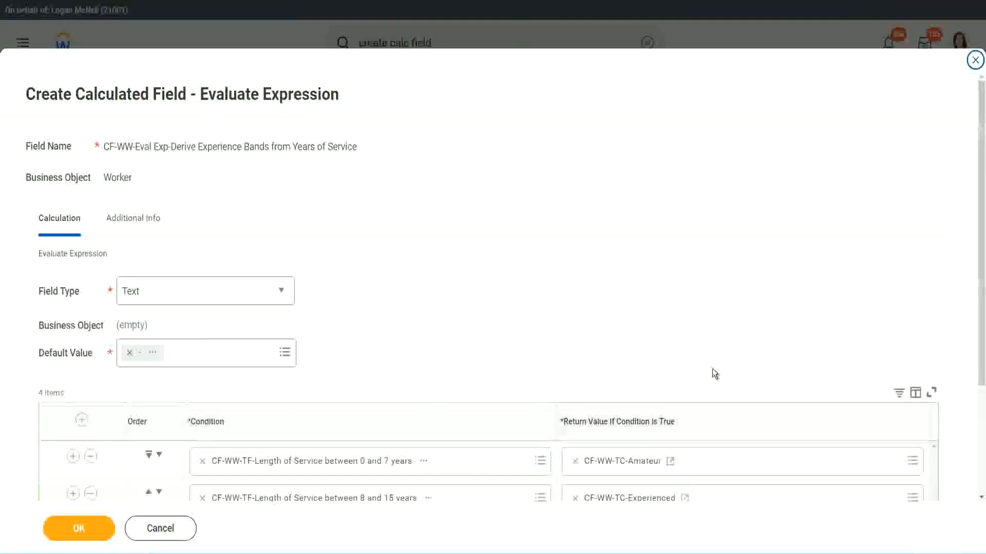
Copy the name of the third row's return value and start a new calculated field for the fourth row's return value.
scroll(712, 369, "down", 3)
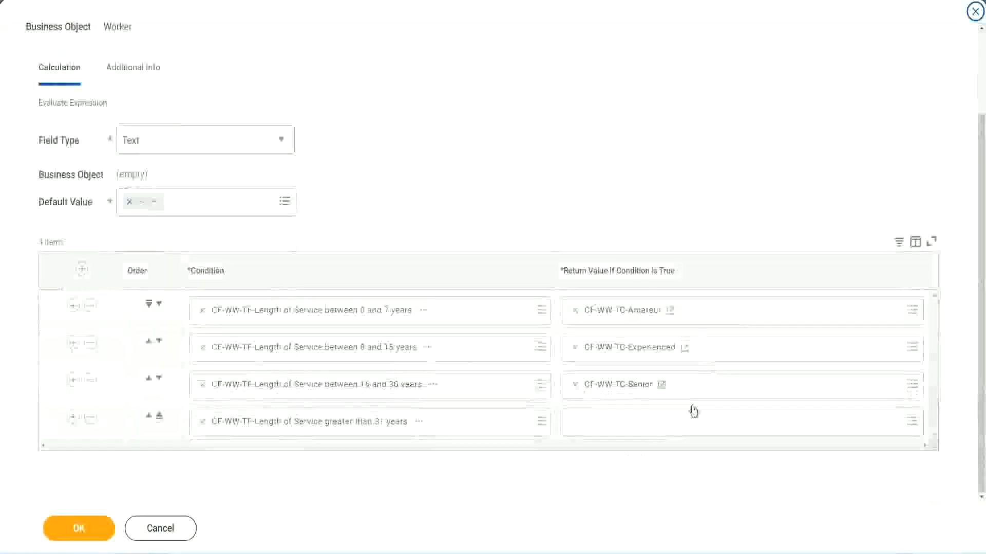
right_click(599, 386)
left_click(624, 446)
left_click(601, 428)
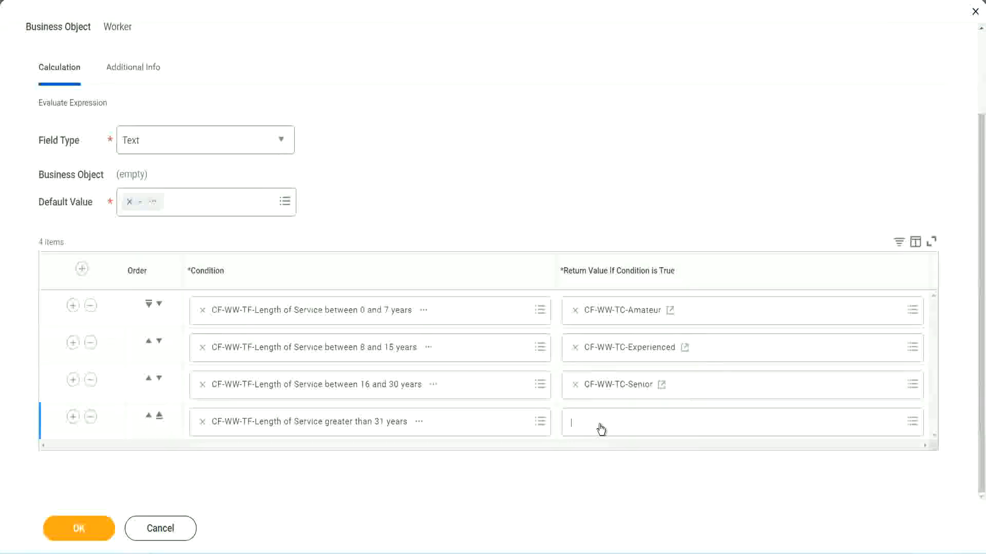
left_click(609, 400)
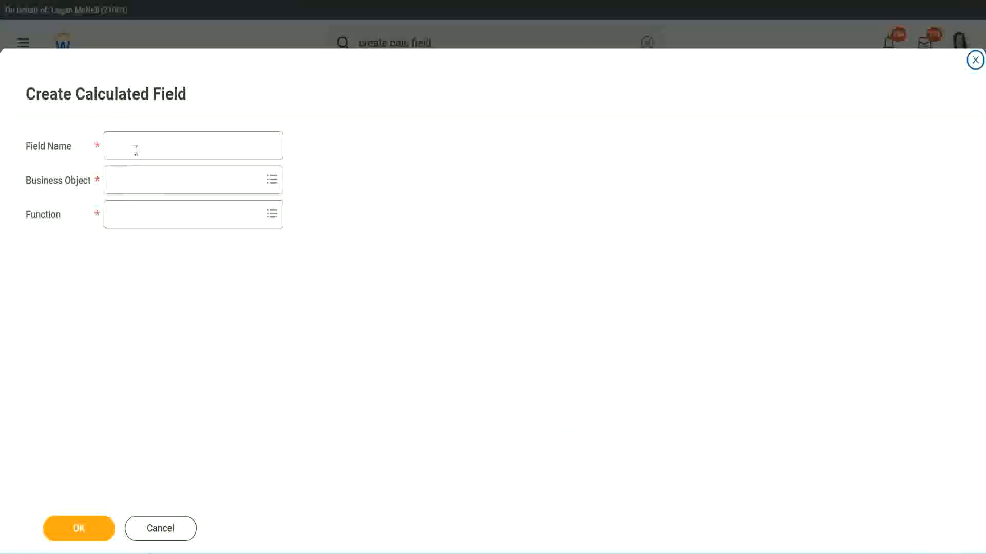
Paste the copied name into the new calculated field and change it to CF-WW-TC-Legend.
left_click(136, 149)
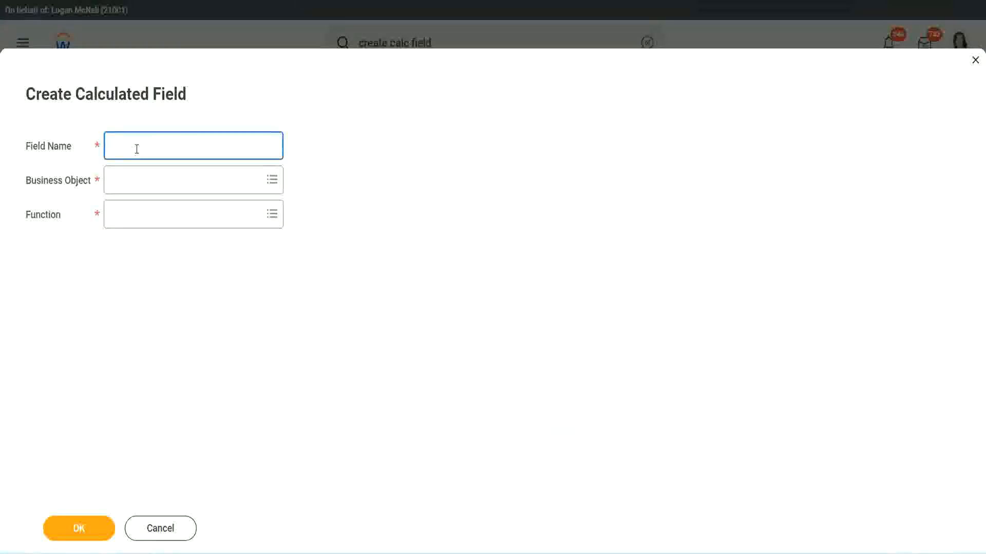
key("ctrl+v")
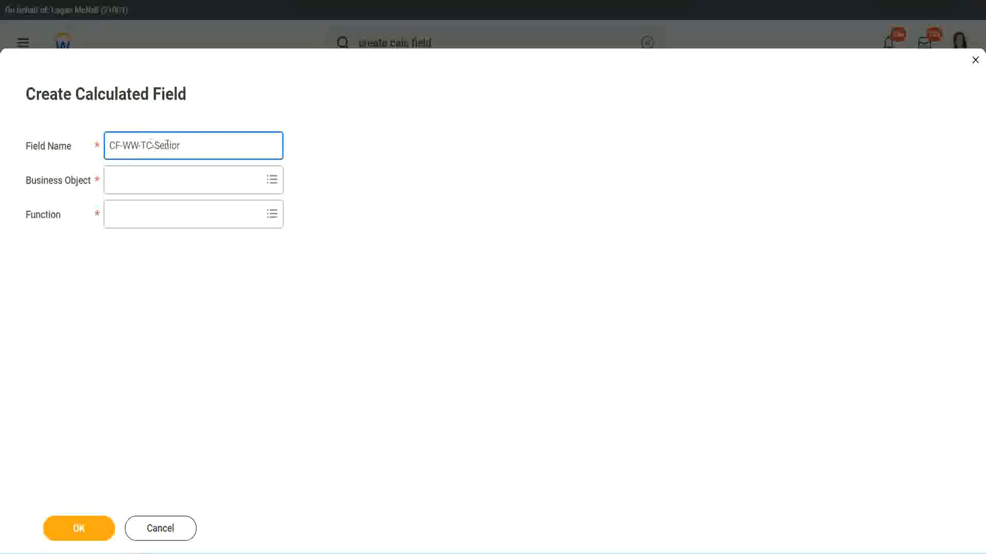
key("ctrl+shift+Left")
type("Le")
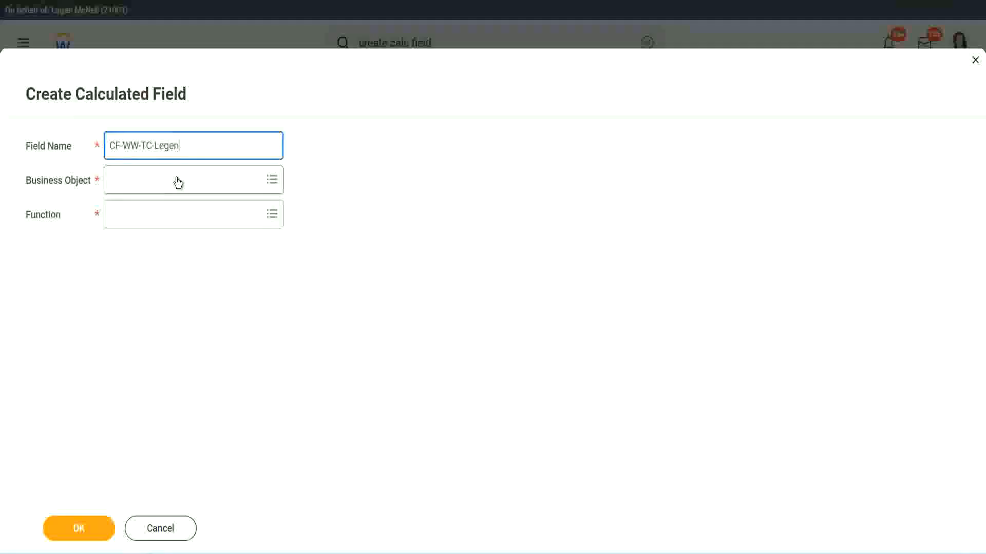
Set the business object of the CF-WW-TC-Legend field to Global.
left_click(139, 187)
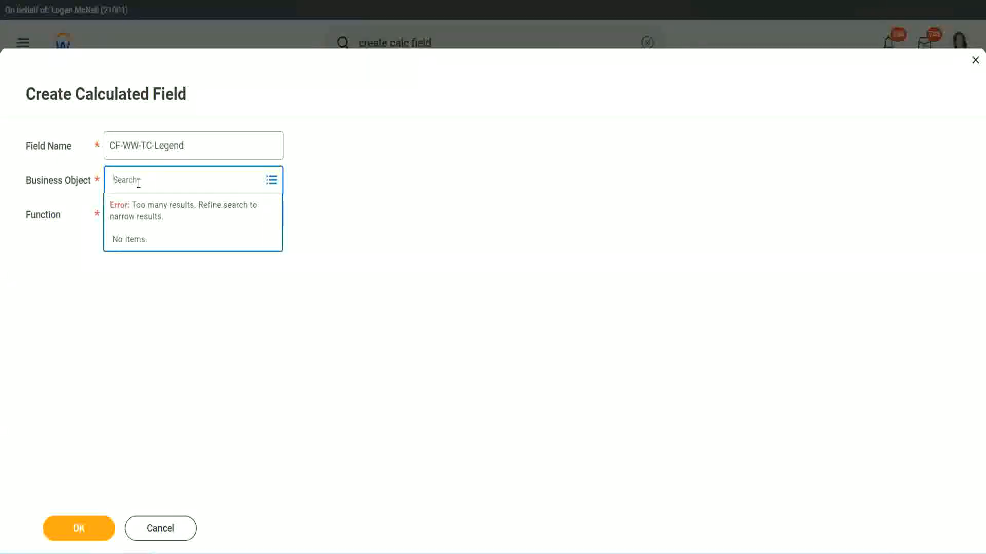
type("Glo")
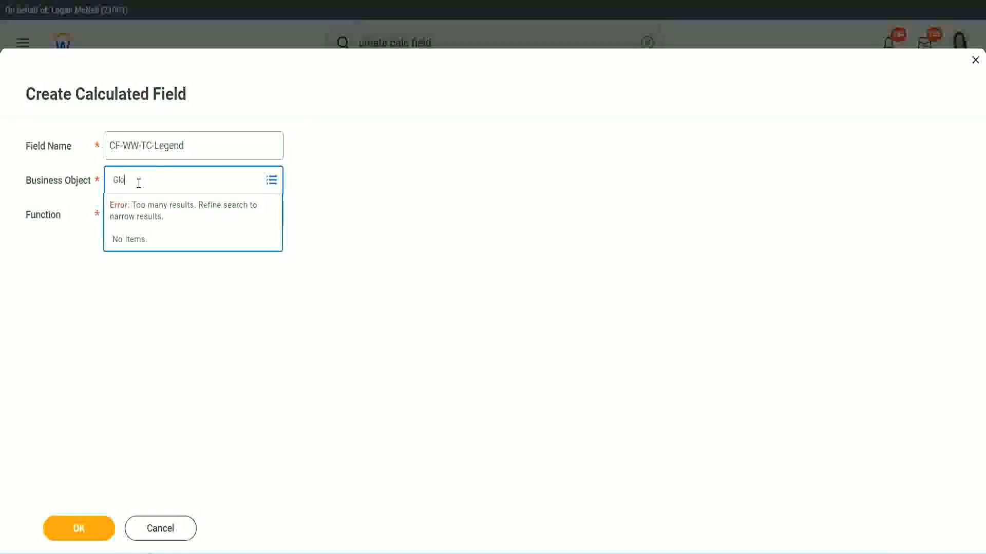
type("bal")
key("Return")
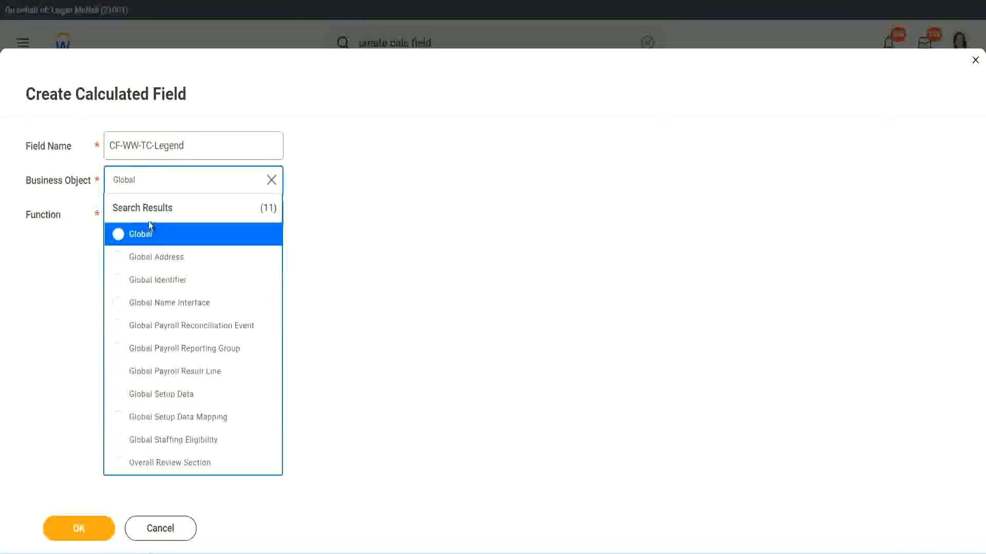
left_click(147, 234)
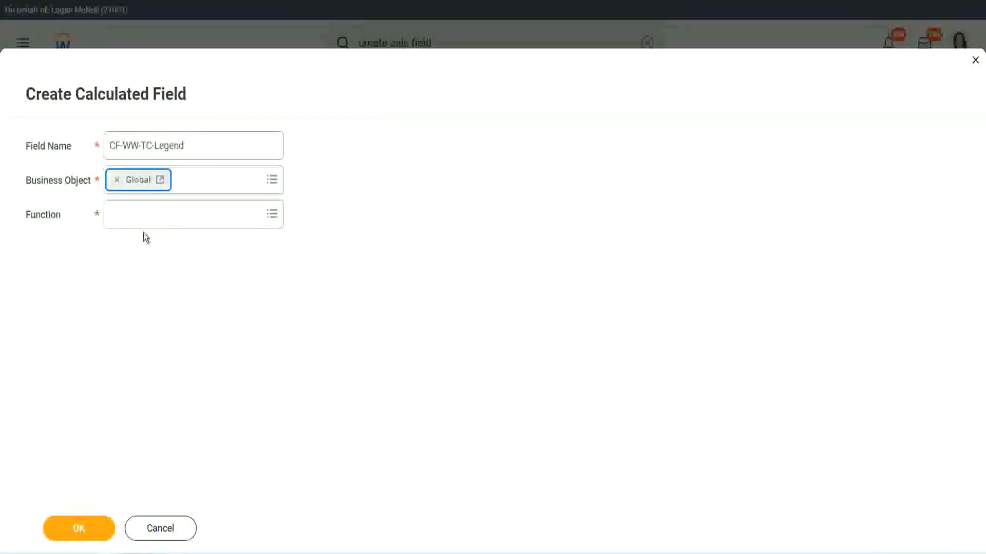
Set the function of CF-WW-TC-Legend to Text Constant and proceed to its calculation definition.
left_click(141, 213)
type("te")
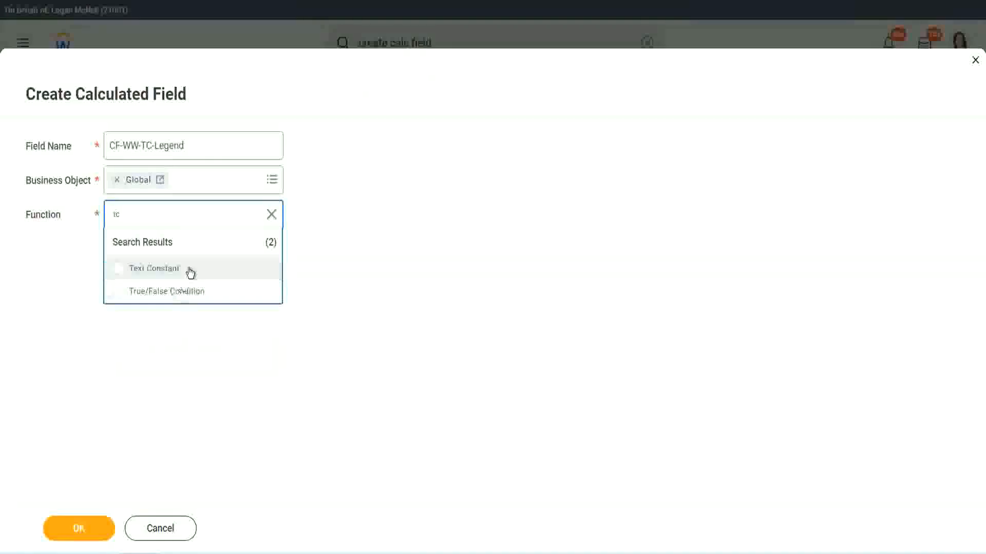
left_click(192, 270)
left_click(74, 529)
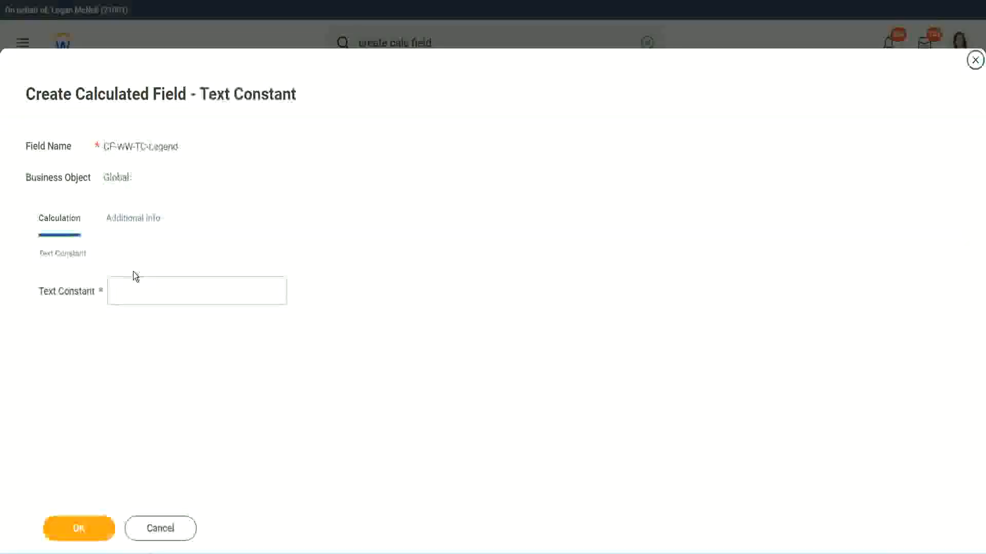
Enter Legend as the text constant and save the field as the fourth row's return value.
left_click(127, 292)
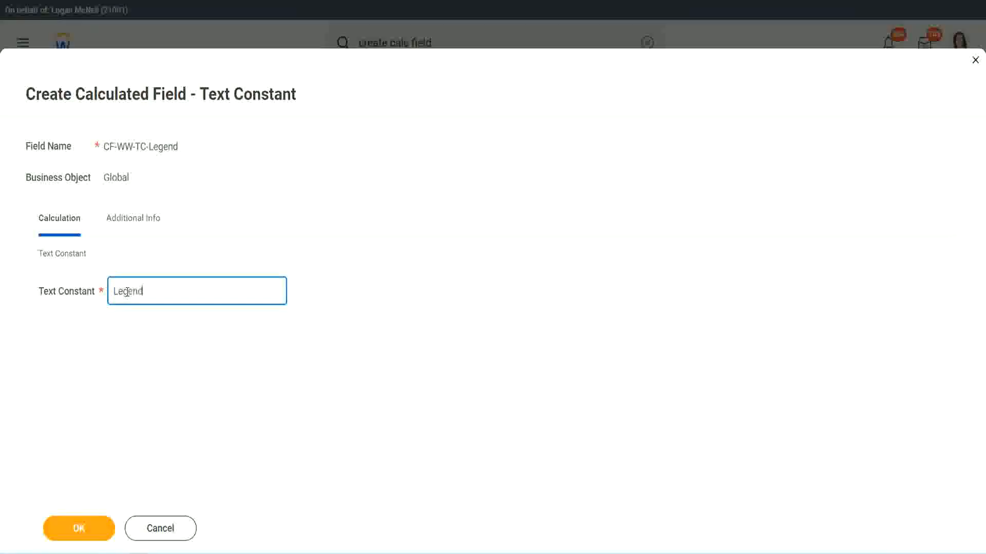
left_click(105, 529)
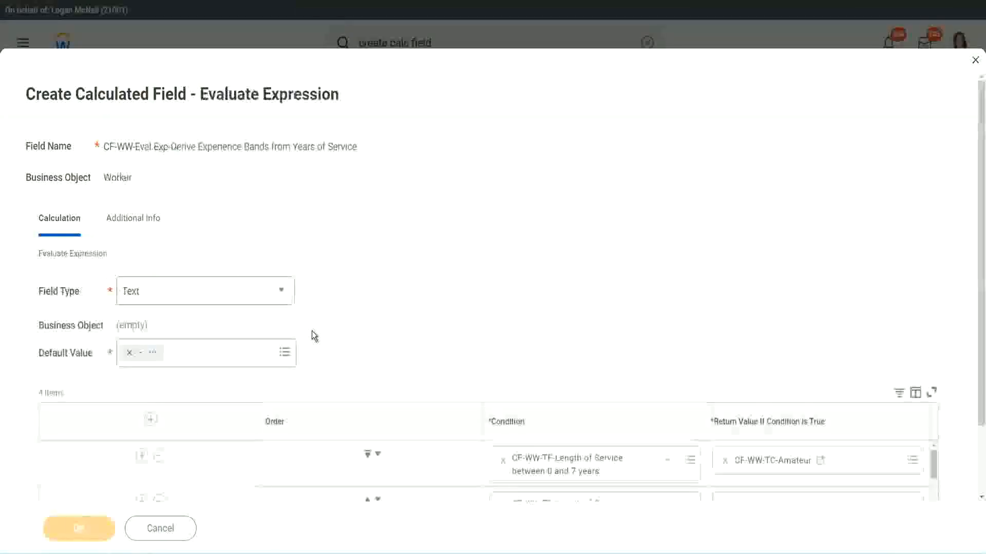
Review the condition rows with their return values and save the Evaluate Expression calculated field.
scroll(521, 273, "down", 3)
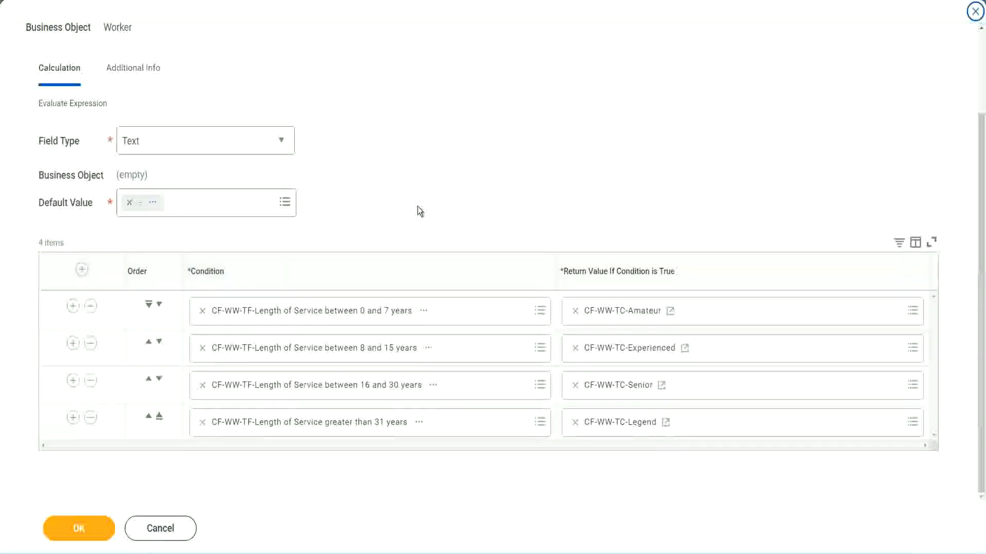
scroll(417, 206, "up", 2)
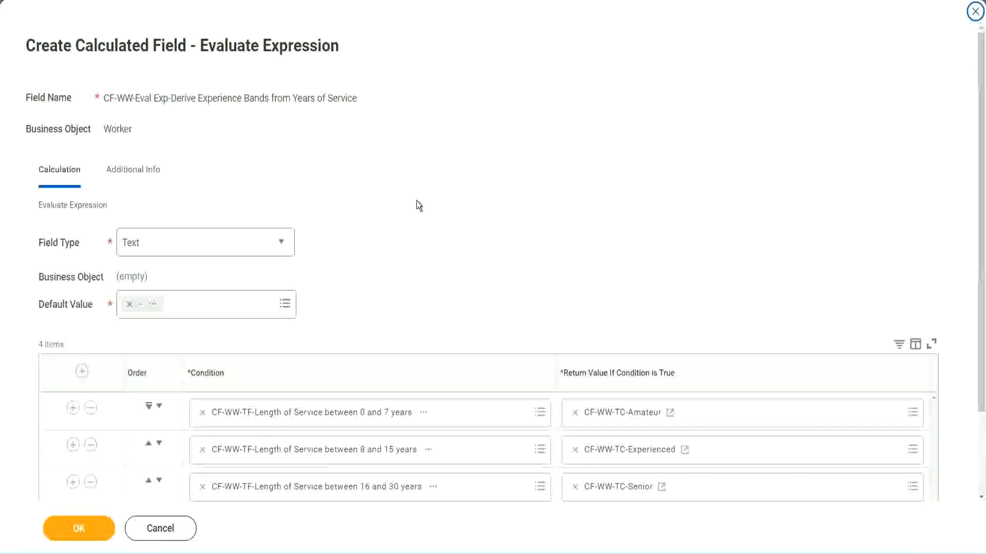
scroll(417, 201, "down", 2)
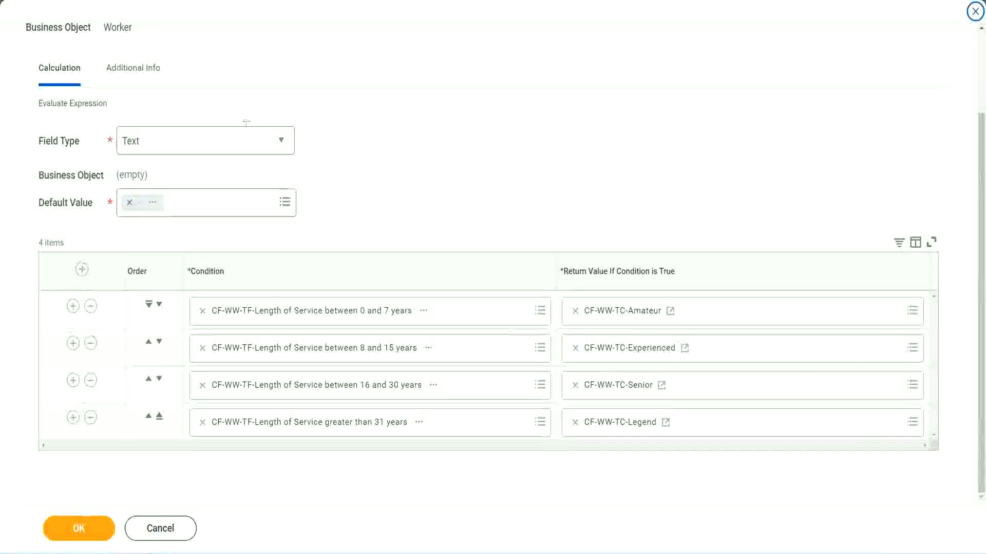
left_click_drag(632, 145, 639, 240)
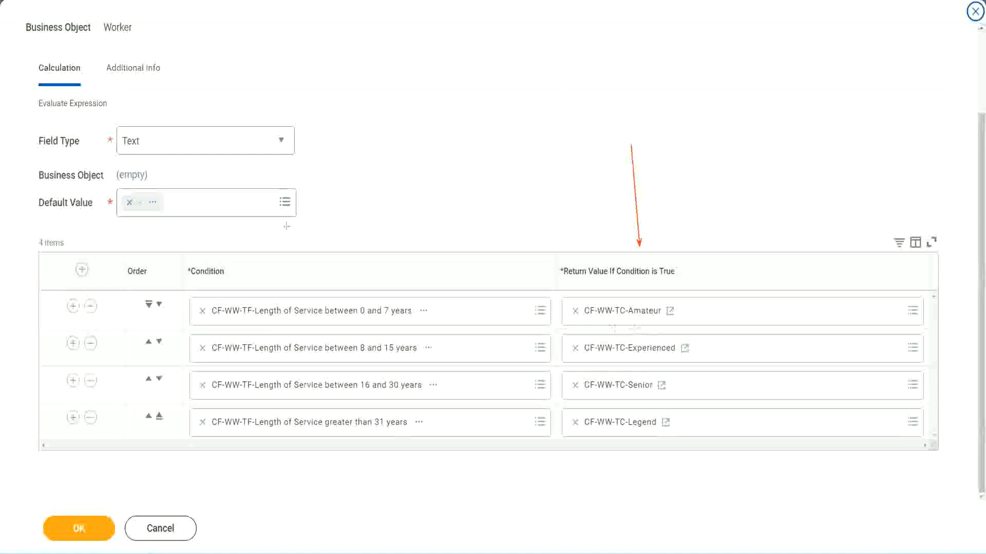
left_click_drag(122, 89, 127, 123)
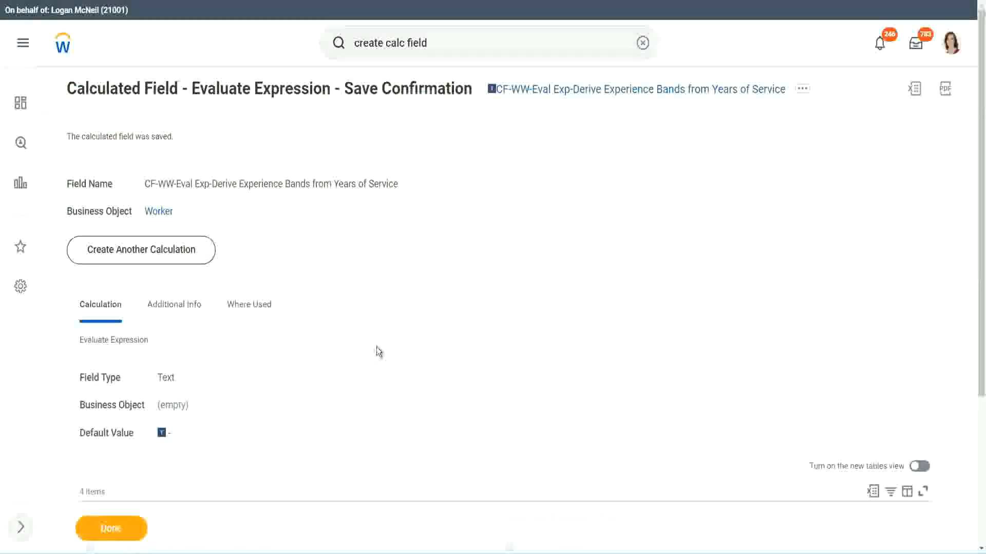
Check the saved field's conditions and return values, and copy the calculated field's name.
scroll(377, 345, "down", 4)
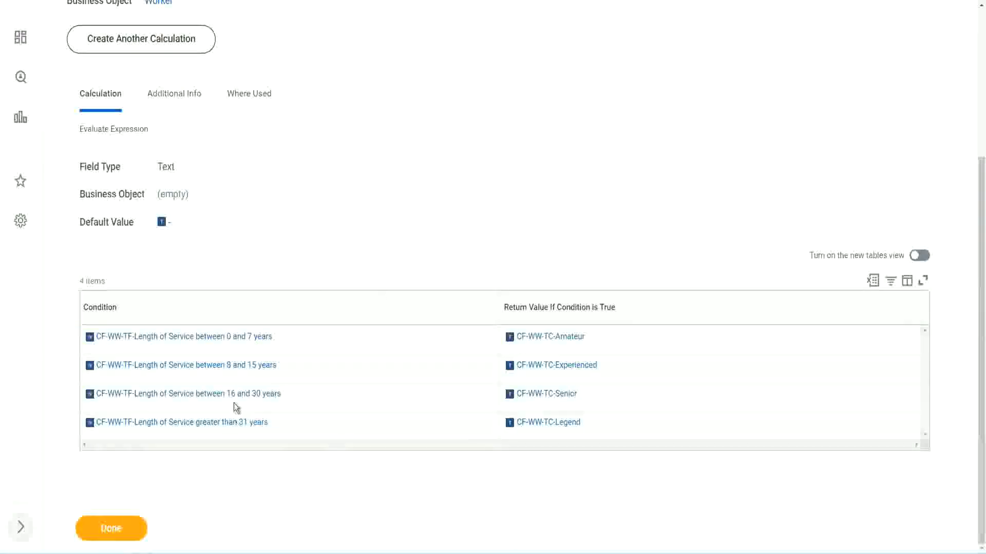
scroll(475, 159, "up", 4)
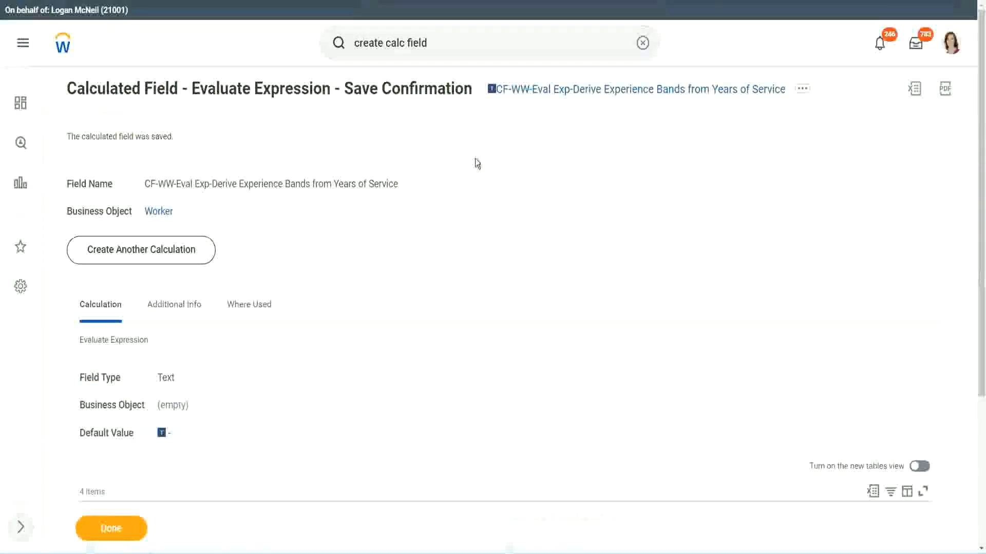
right_click(578, 94)
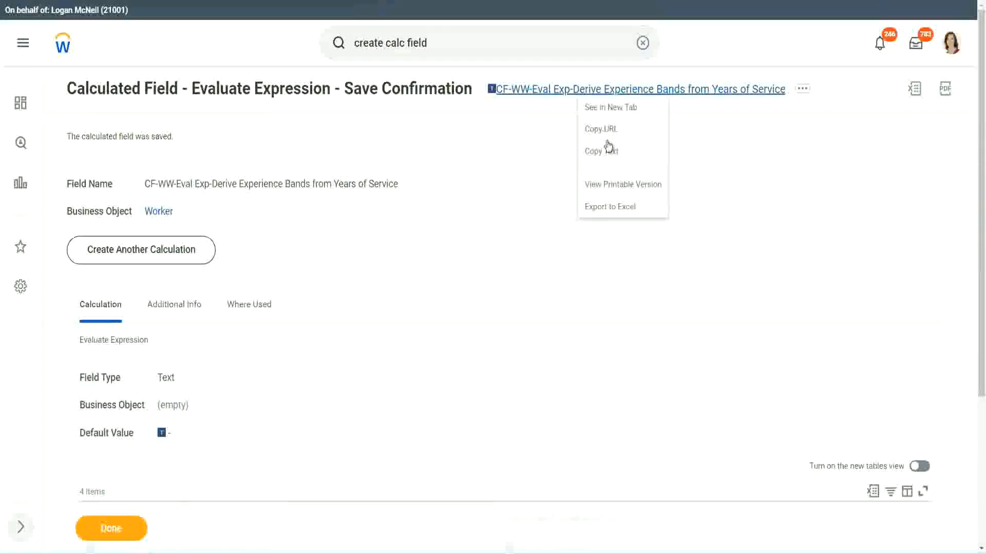
left_click(604, 152)
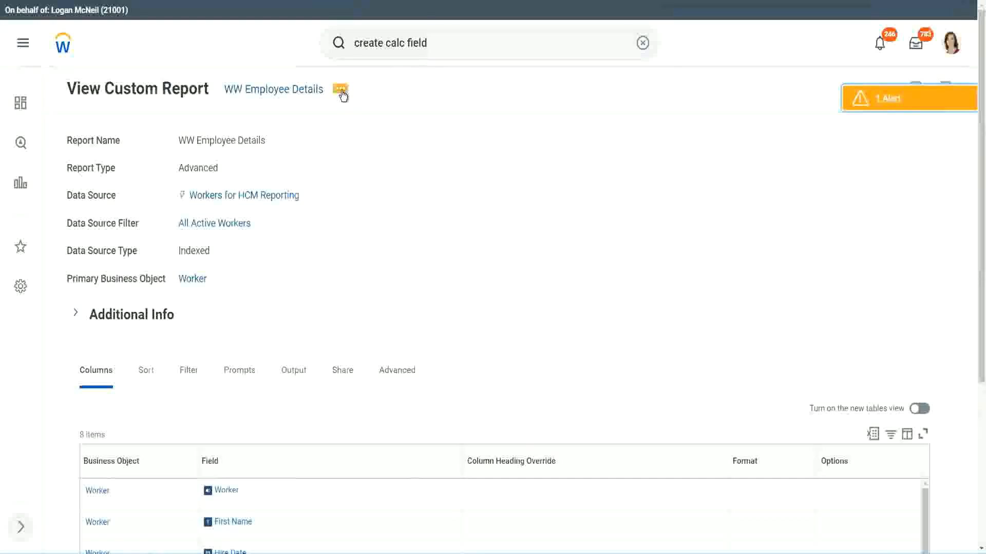
Open the WW Employee Details custom report for editing.
left_click(342, 92)
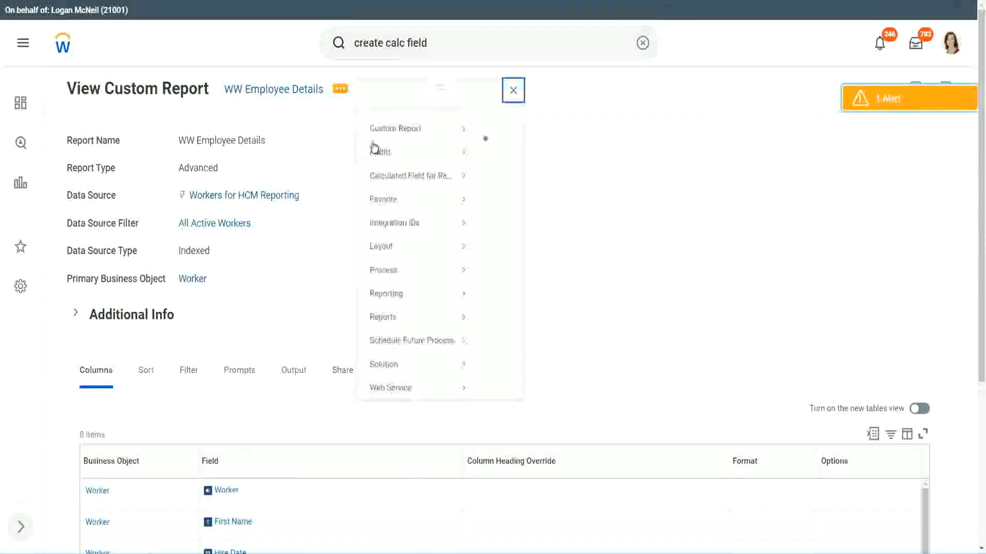
mouse_move(403, 147)
left_click(501, 149)
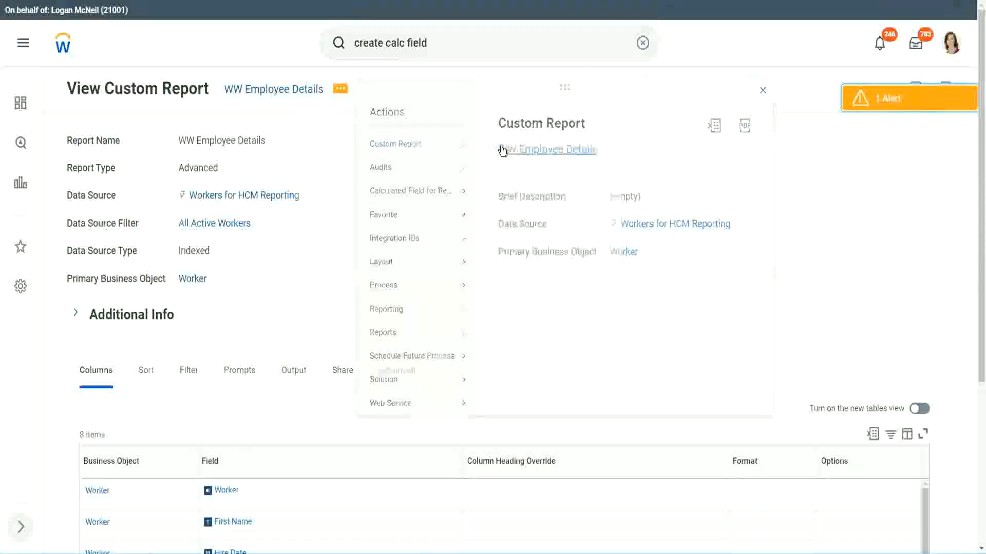
Add a Worker column row below the Years of Service column and move it to the end of the report's columns.
scroll(359, 223, "down", 4)
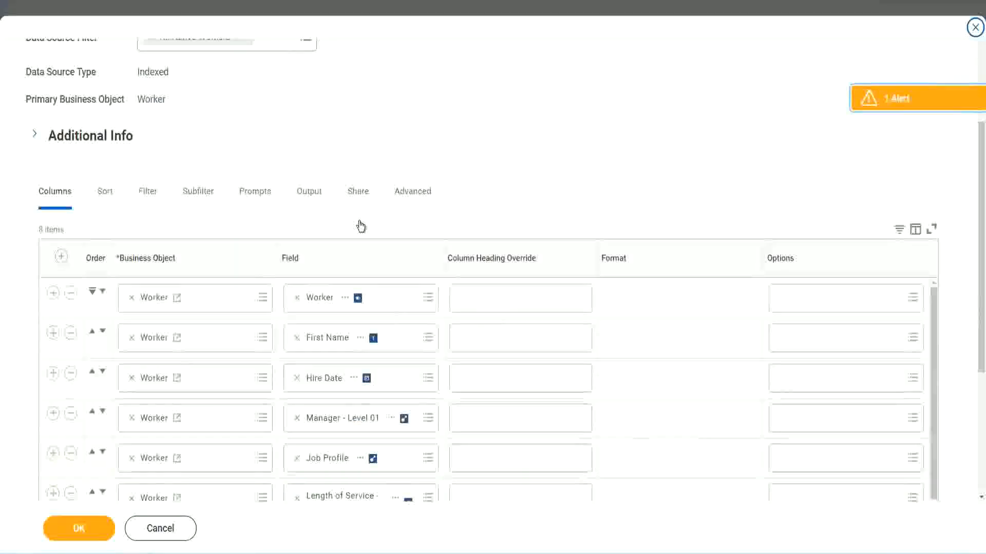
scroll(361, 227, "down", 2)
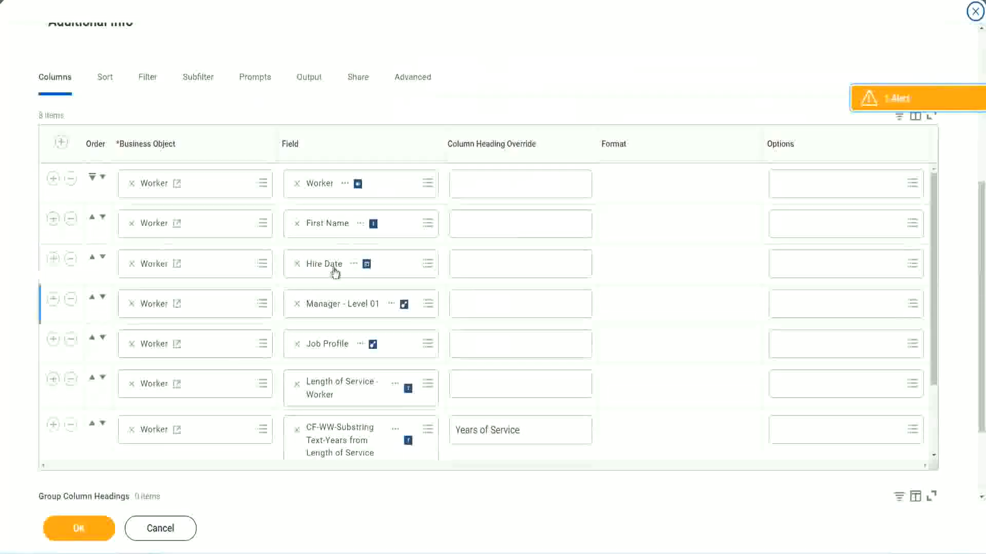
left_click(52, 426)
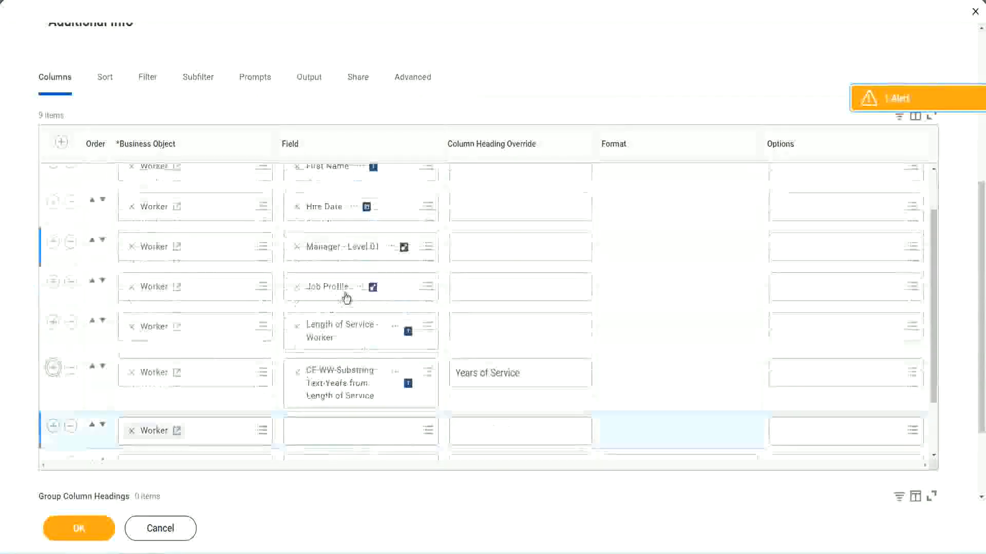
scroll(493, 341, "down", 2)
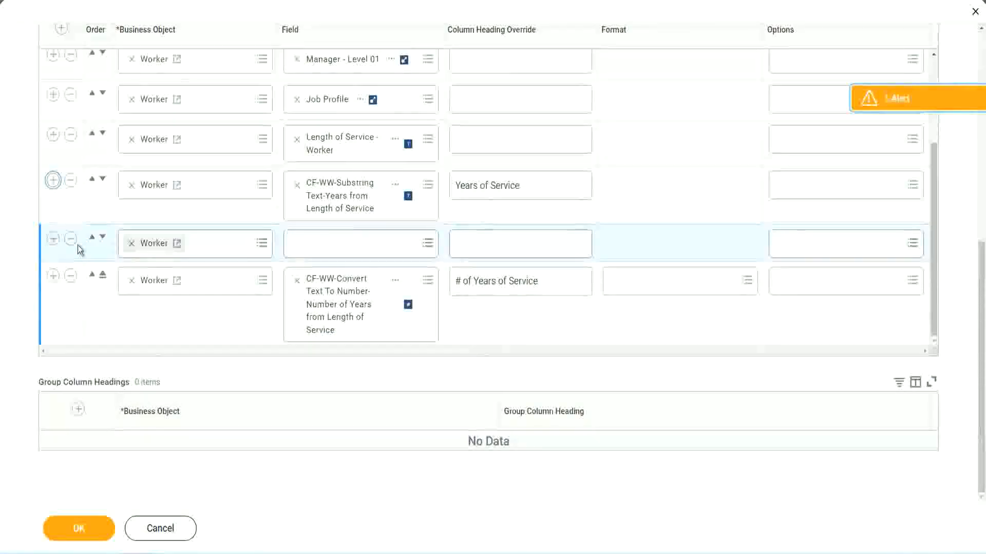
left_click(102, 239)
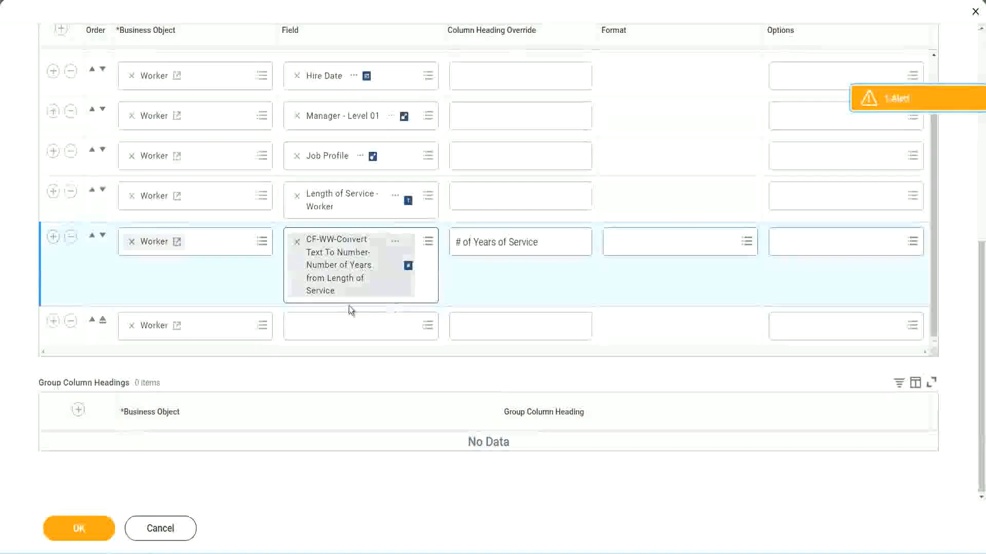
Set the new Worker row's field to CF-WW-Eval Exp-Derive Experience Bands from Years of Service, override its heading as Experience Bands, and save the report.
left_click(322, 329)
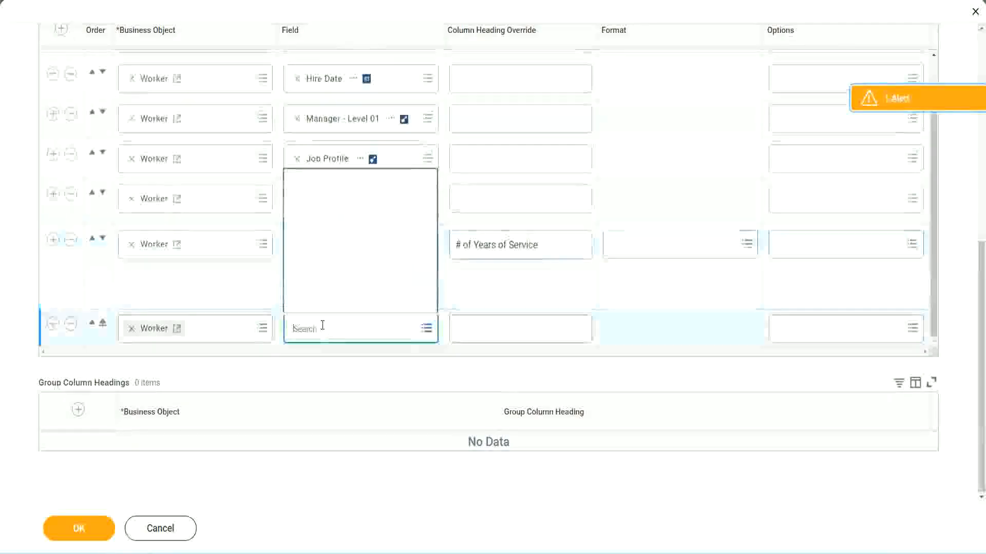
key("ctrl+v")
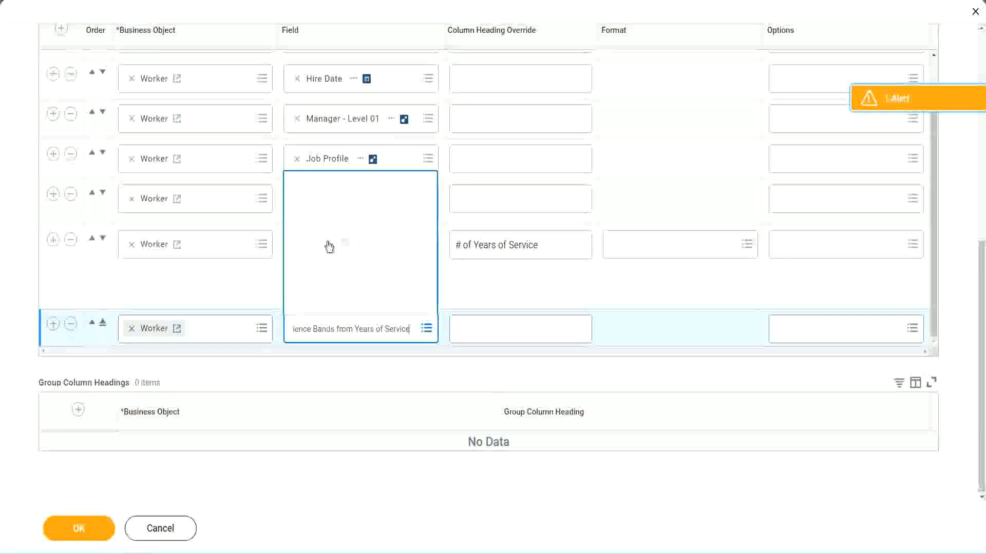
left_click(502, 295)
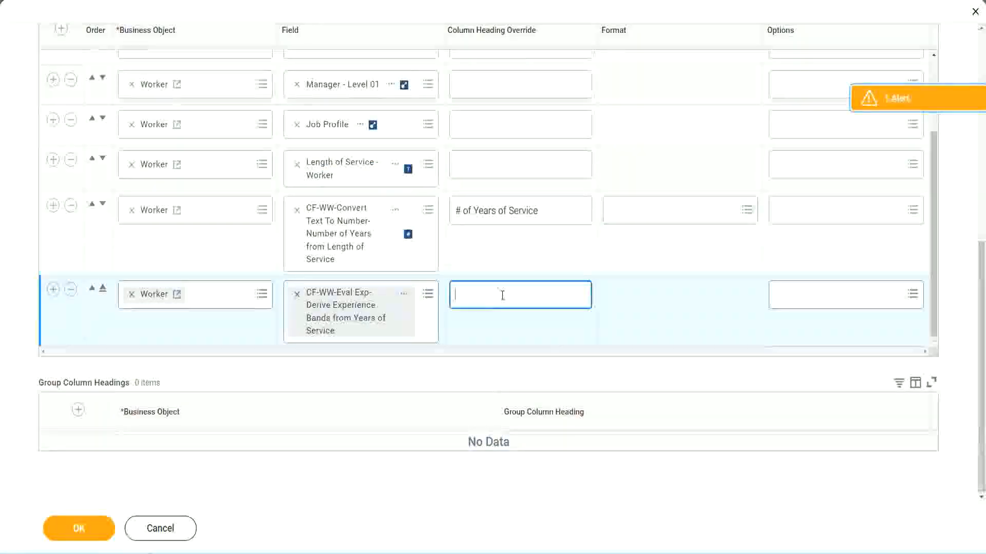
type("Exper")
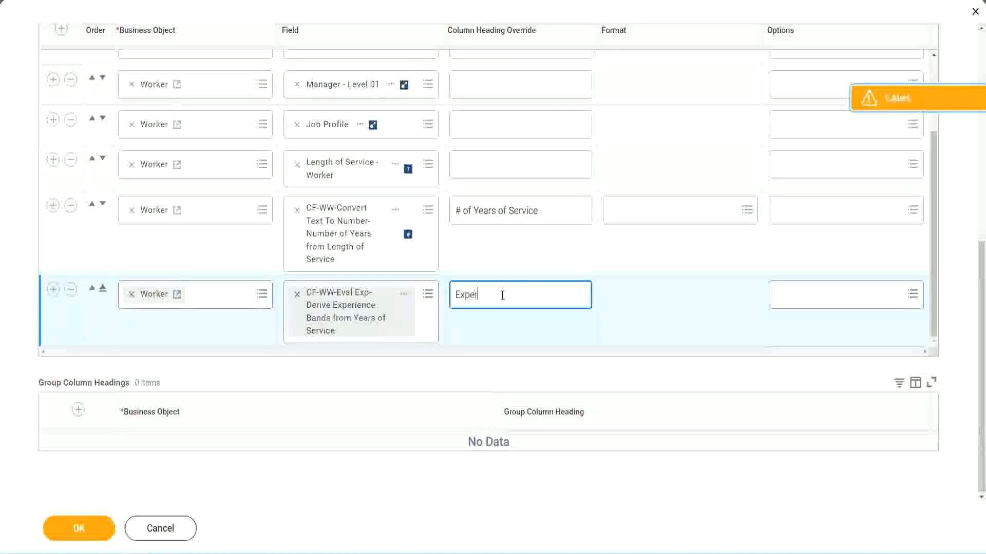
type("ience B")
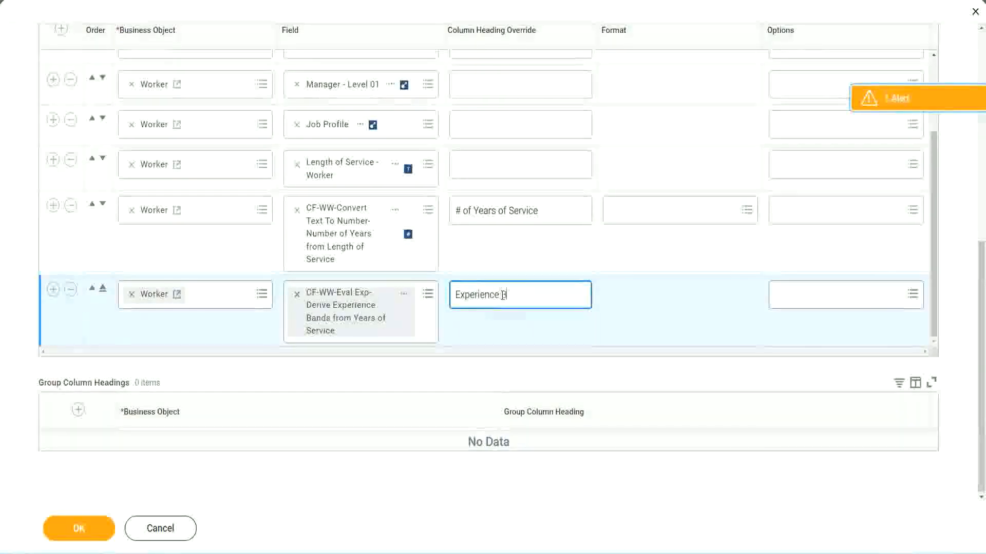
type("ands")
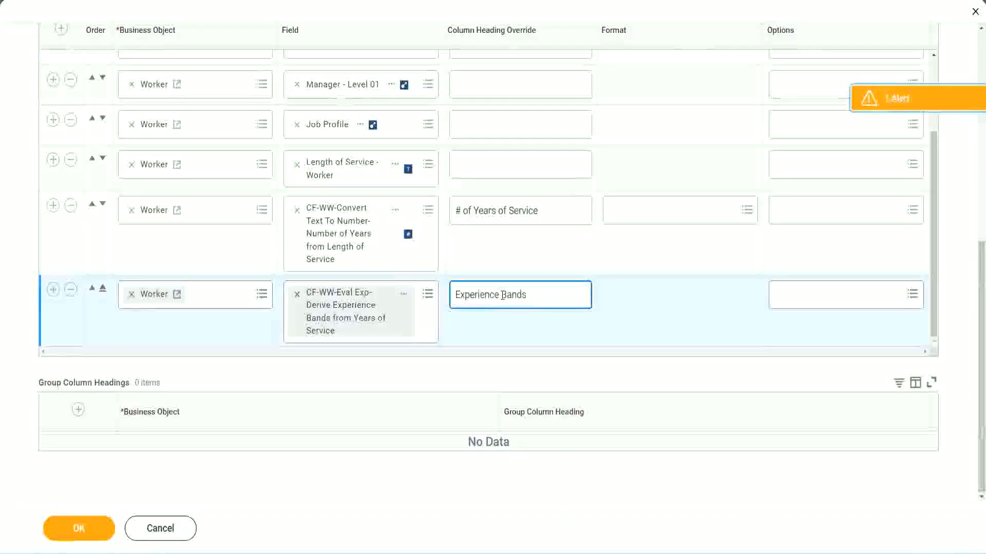
left_click(94, 528)
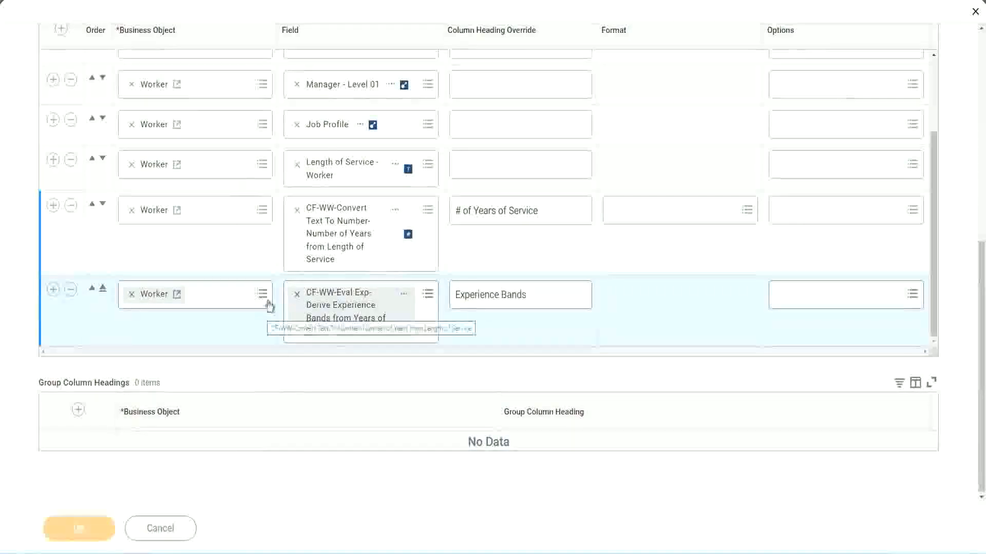
Run the WW Employee Details report with all worker type prompts left blank.
scroll(287, 370, "down", 5)
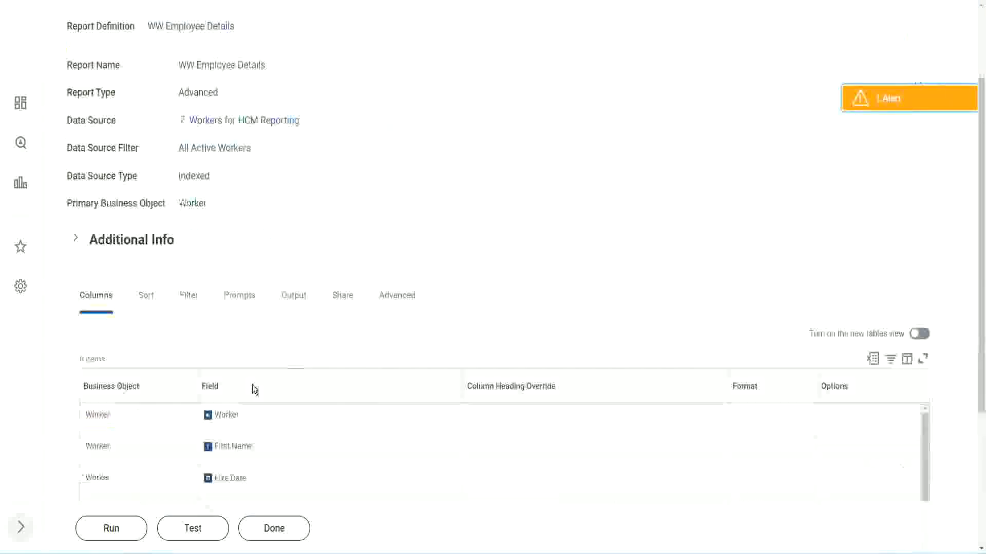
left_click(111, 529)
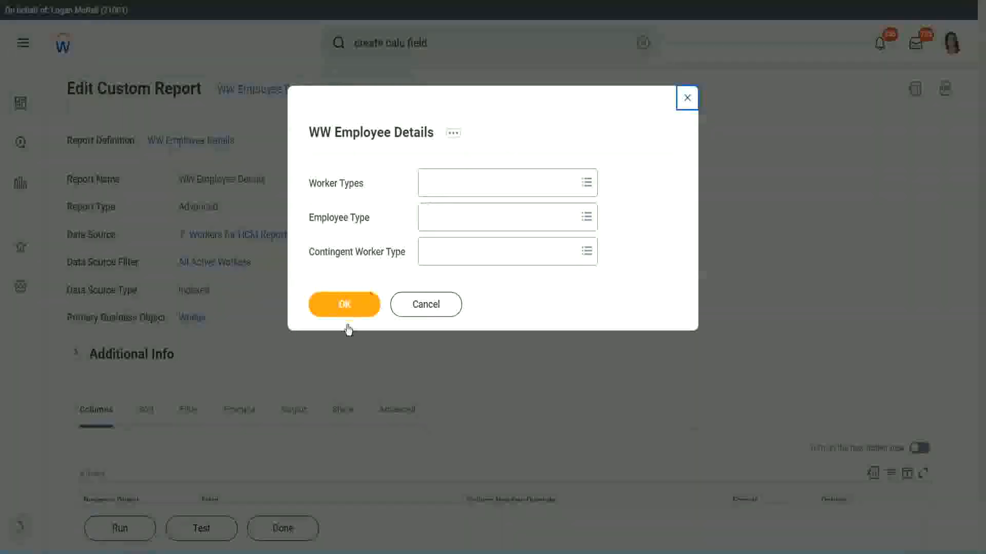
left_click(362, 297)
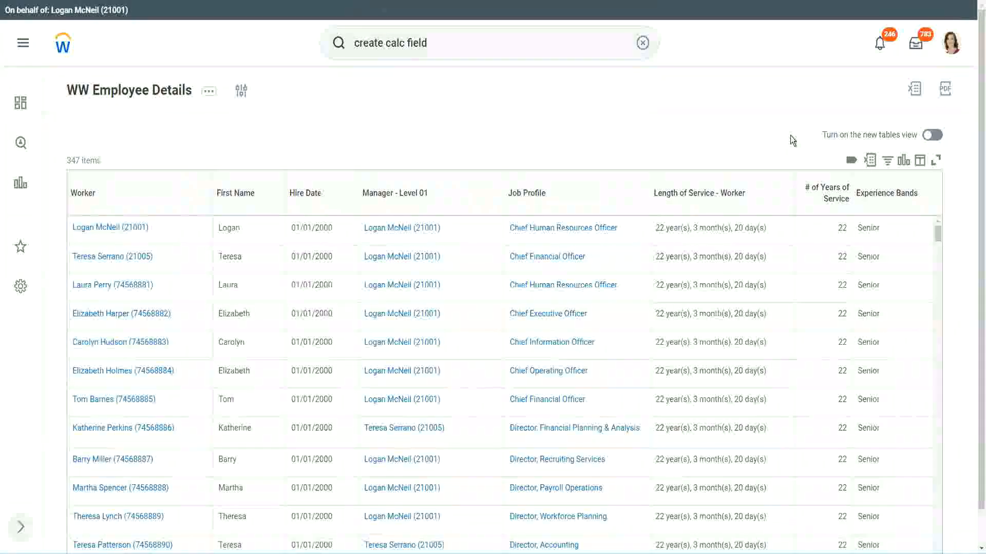
Compare the first row's years of service and experience band with the 16 - 30 years band definition in the Notepad++ notes.
scroll(790, 136, "down", 1)
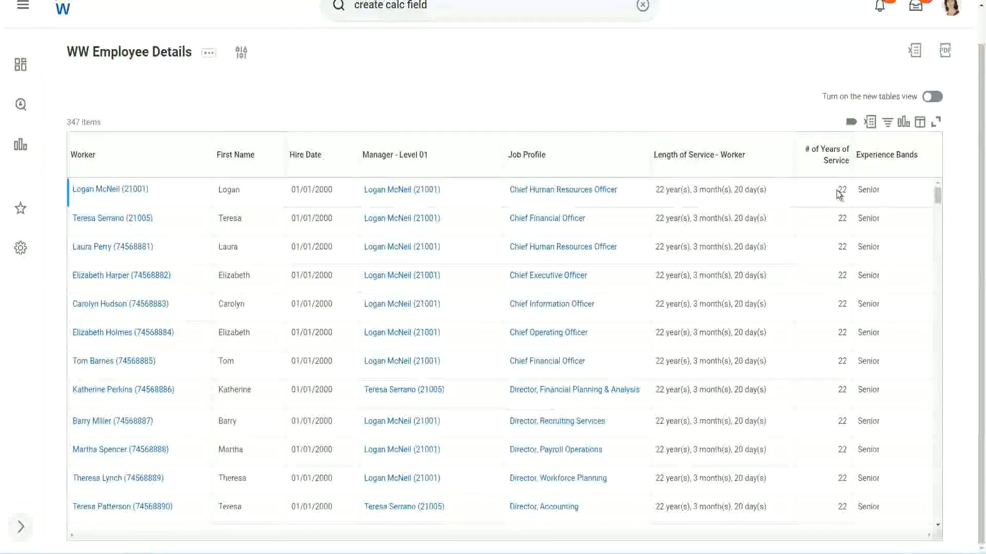
left_click_drag(838, 193, 850, 194)
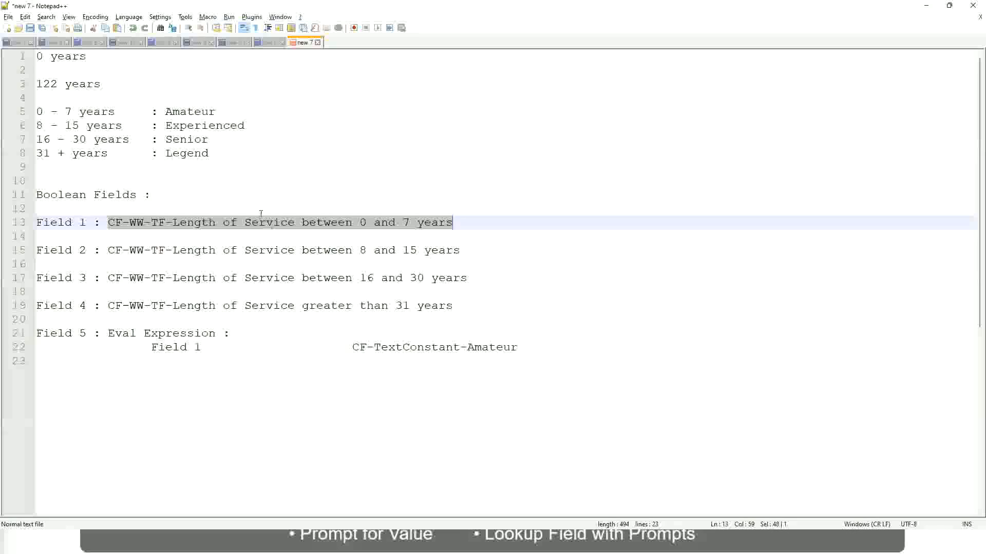
left_click(171, 139)
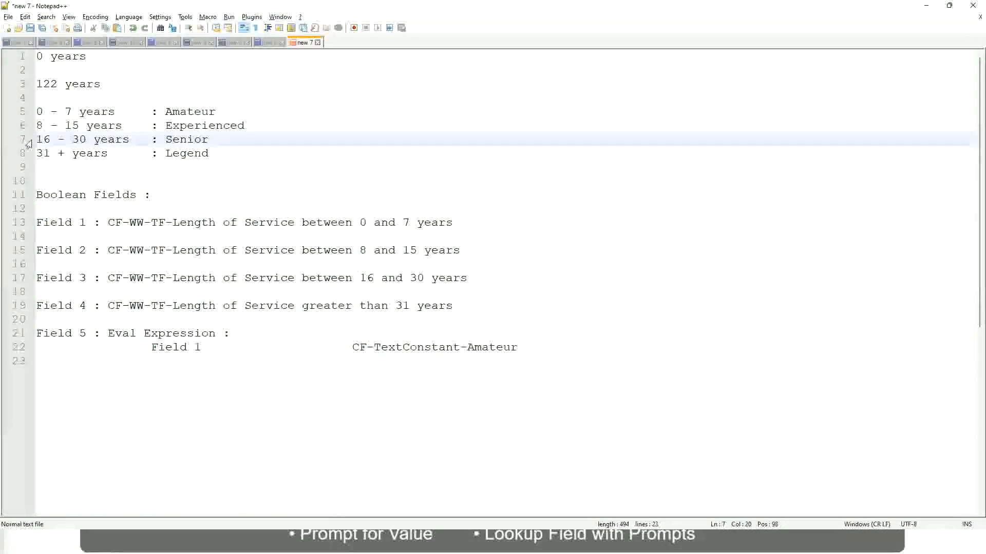
left_click_drag(35, 141, 134, 146)
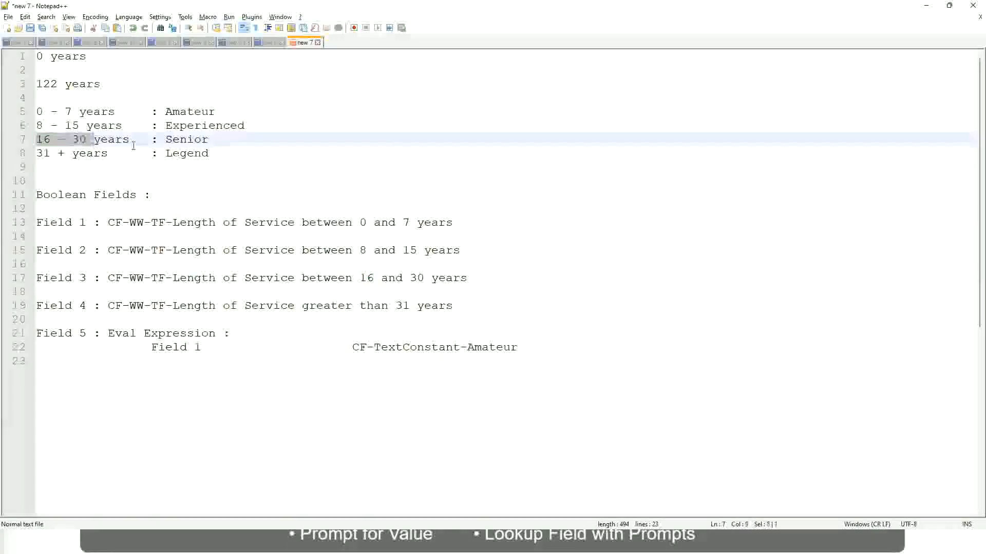
double_click(181, 139)
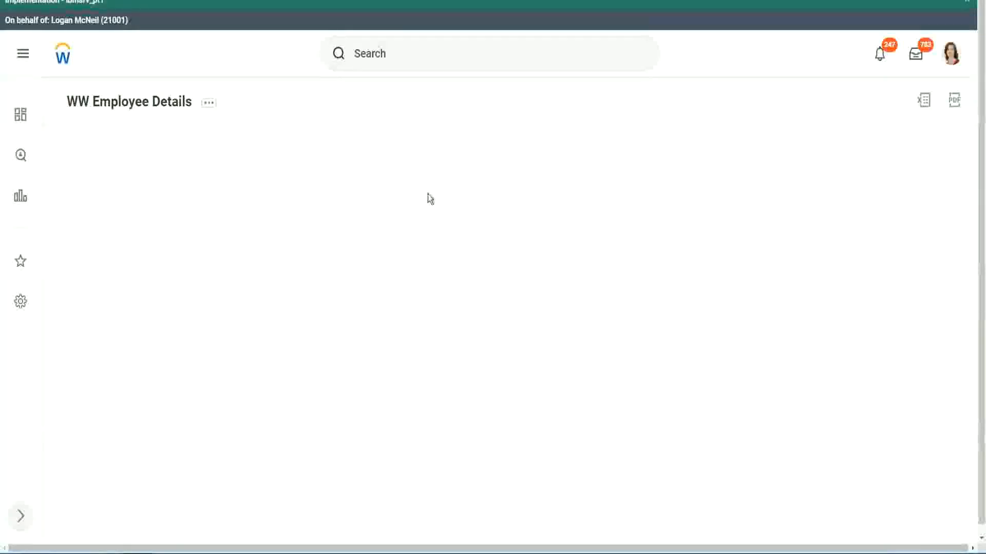
Return to the Workday report output and examine the years of service and experience bands across the worker rows.
scroll(847, 311, "down", 2)
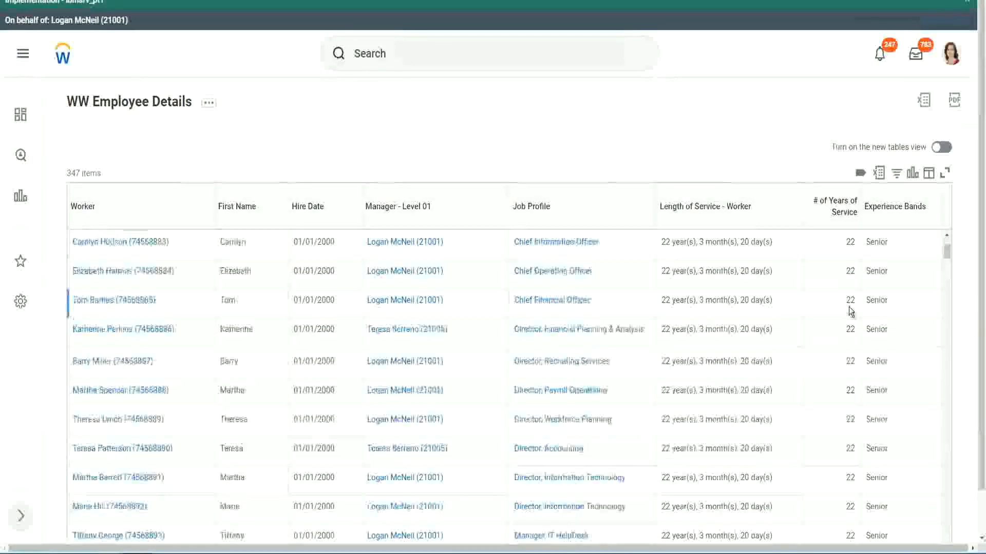
scroll(852, 312, "down", 5)
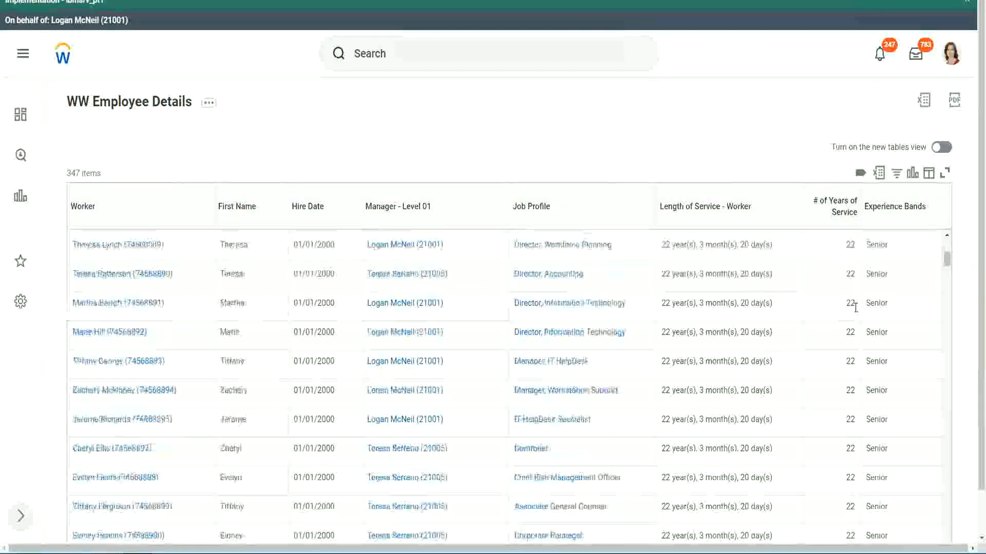
scroll(858, 340, "down", 5)
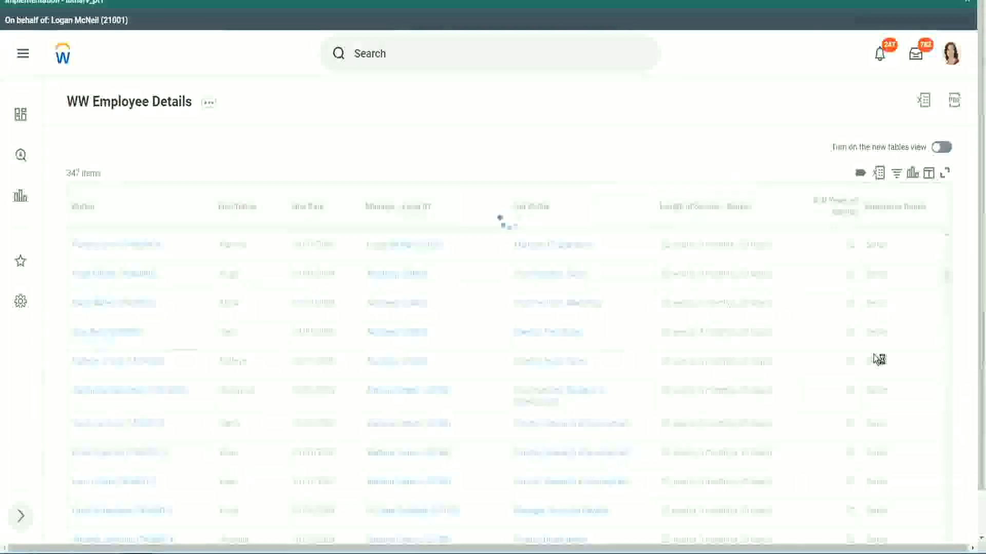
scroll(879, 358, "down", 1)
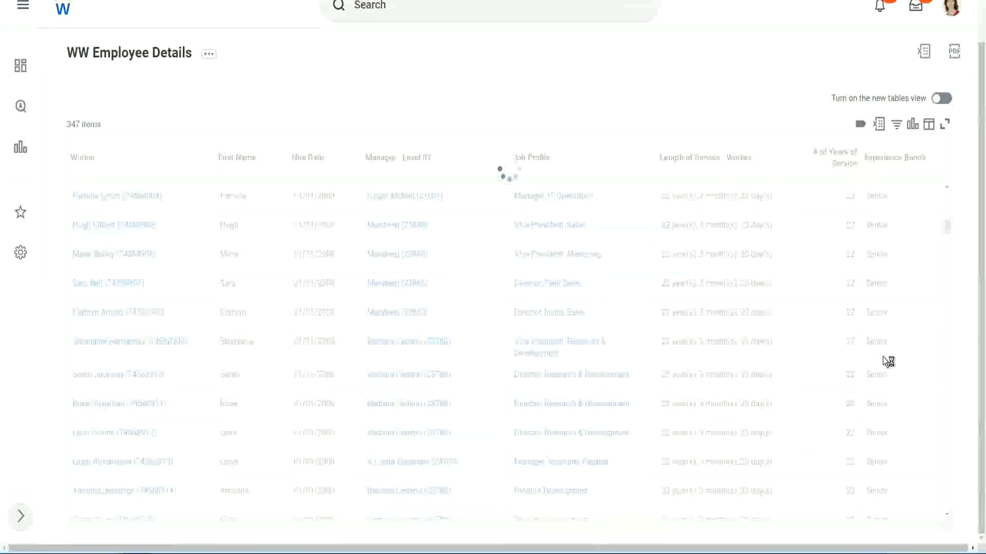
scroll(913, 289, "down", 4)
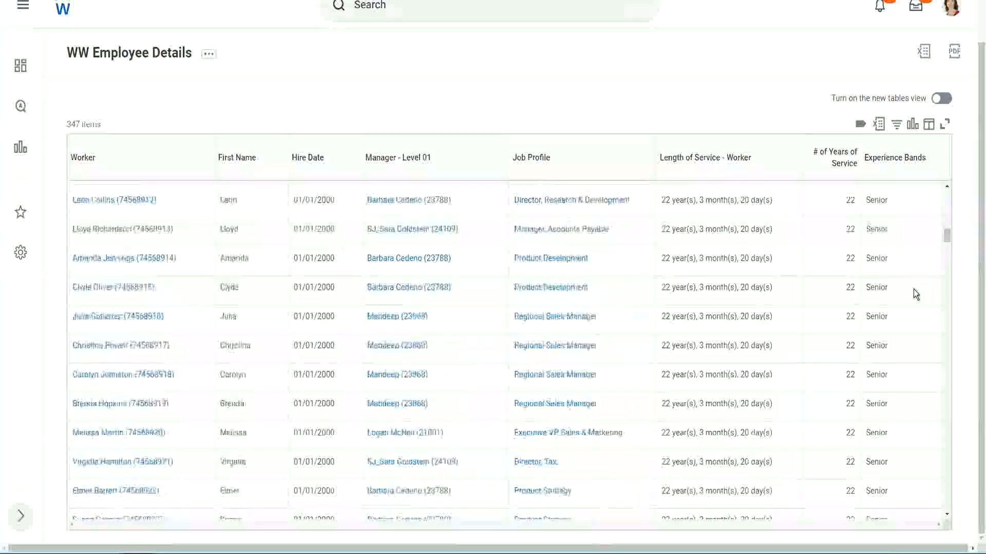
scroll(913, 289, "down", 3)
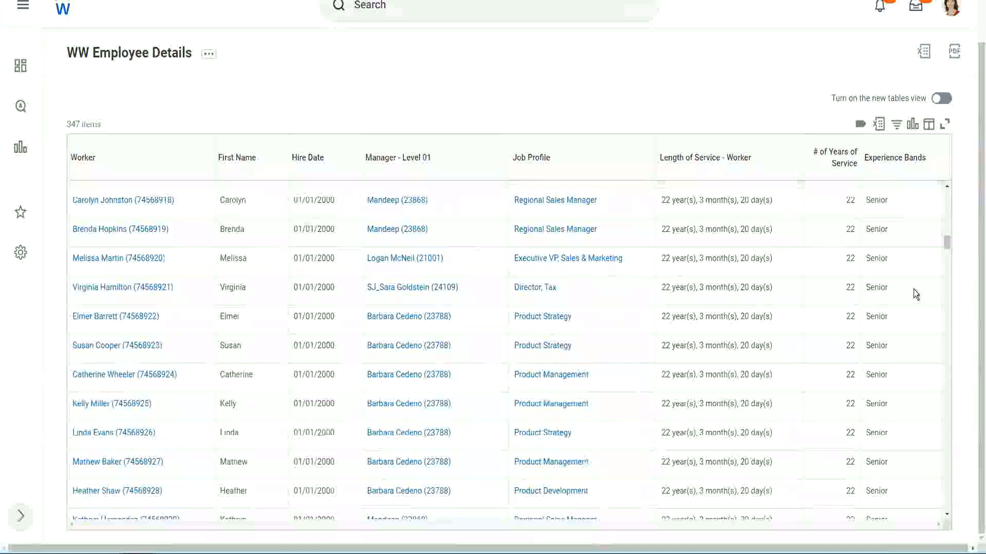
scroll(913, 288, "down", 7)
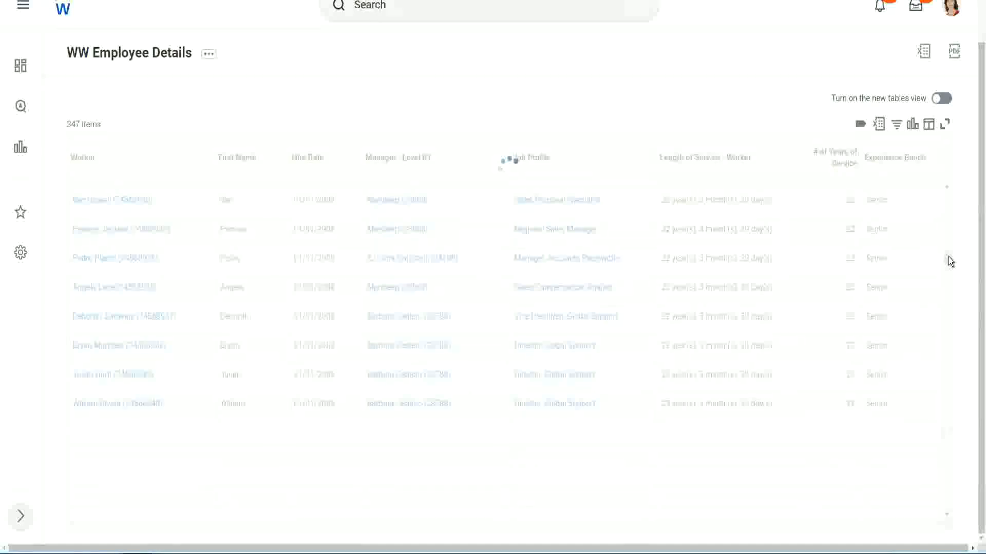
Filter the Experience Bands column for values containing Amateur.
left_click(900, 168)
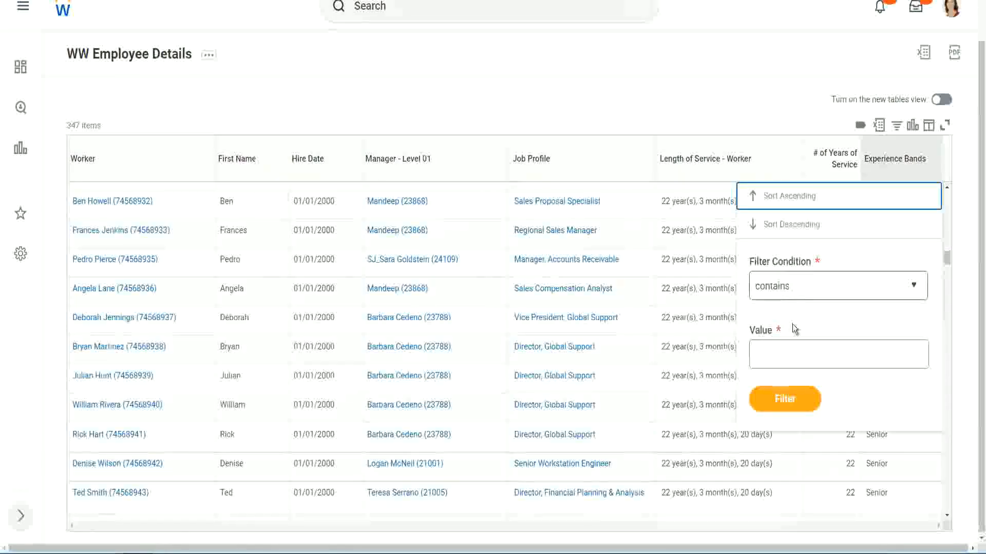
left_click(782, 345)
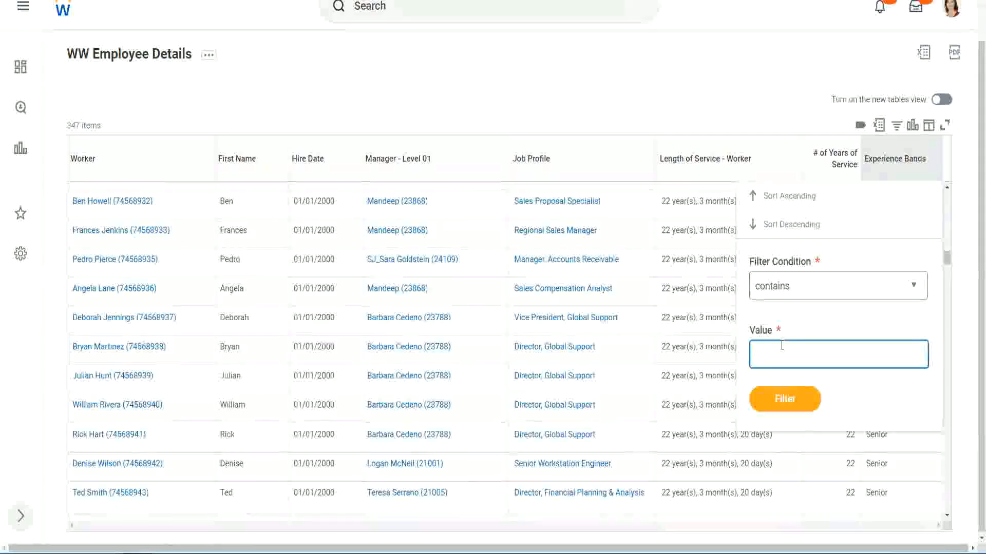
type("Amate")
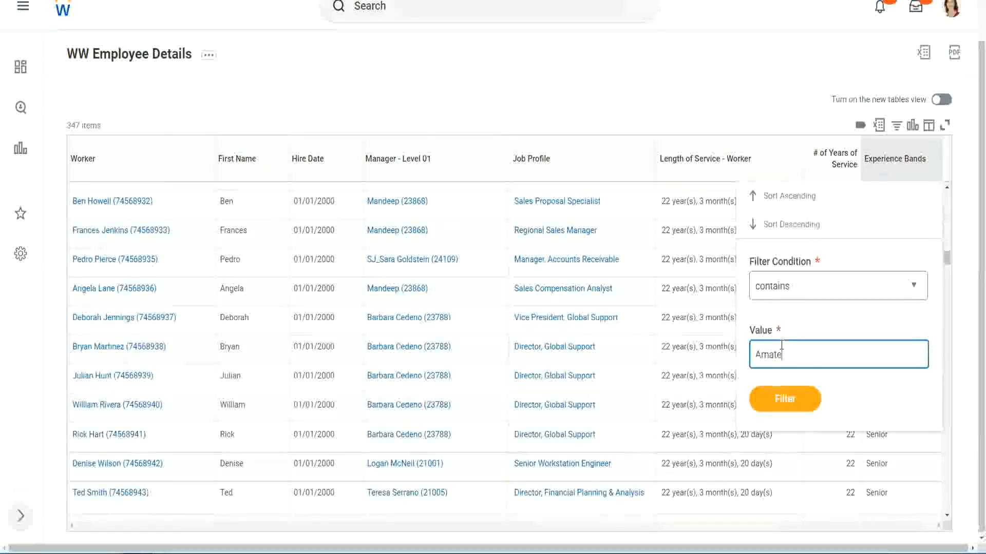
type("ur")
left_click(776, 405)
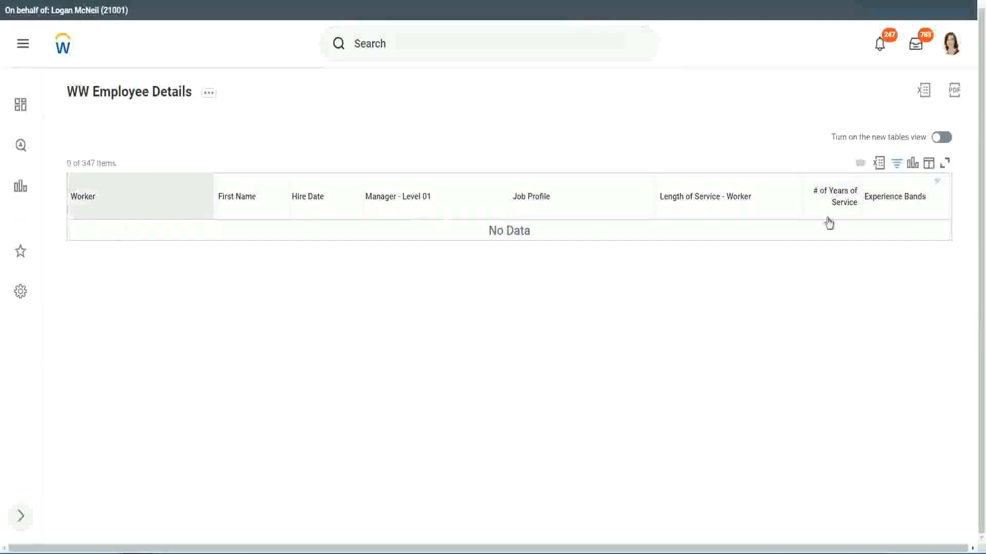
Change the Experience Bands column filter value to Legend.
left_click(890, 197)
left_click_drag(819, 339, 704, 338)
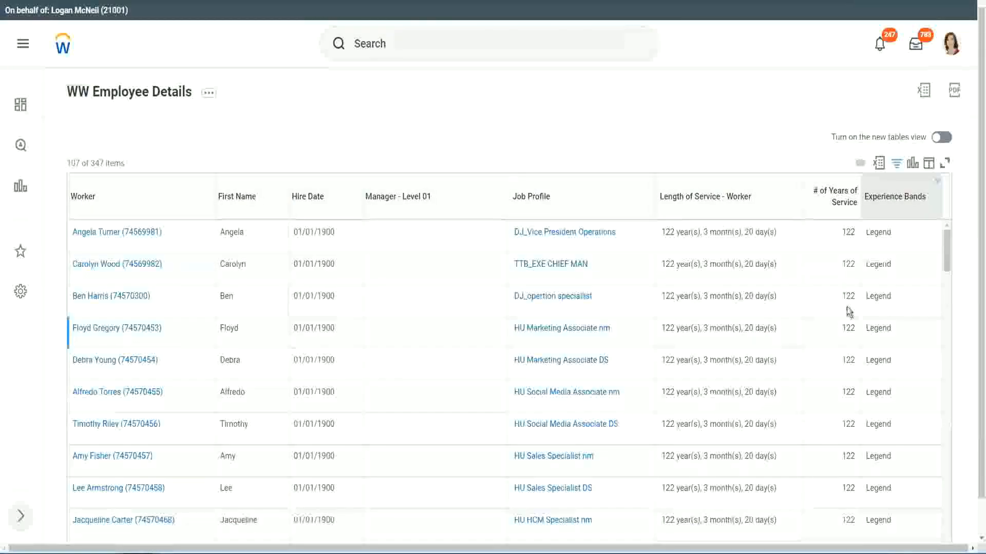
Check the hire dates and years of service of the Legend workers through to the end of the filtered list.
scroll(846, 307, "down", 15)
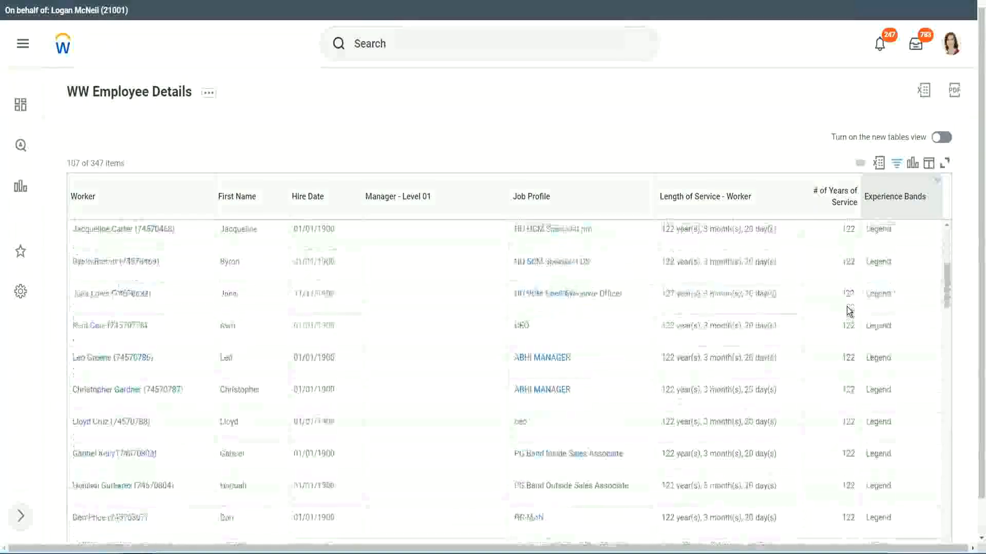
scroll(845, 306, "down", 3)
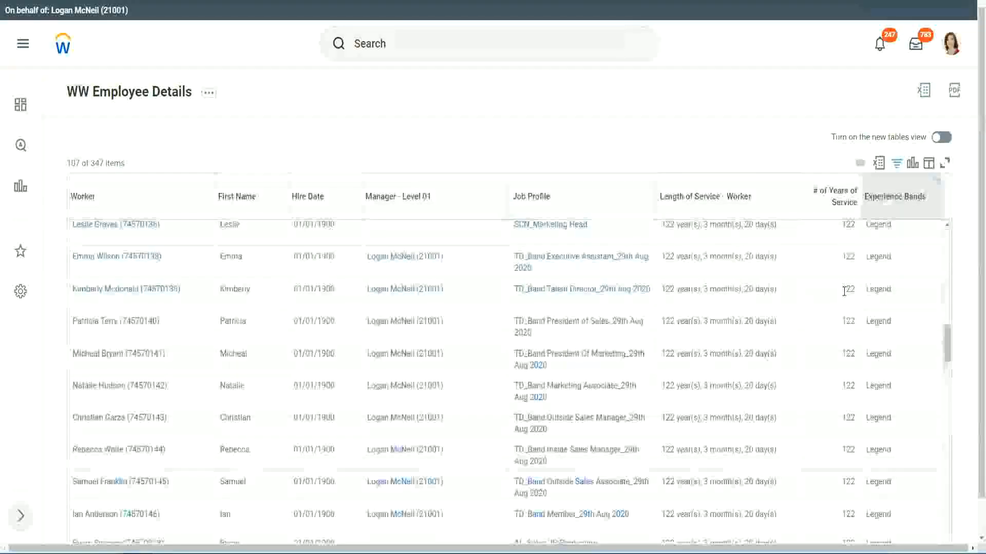
scroll(843, 288, "down", 10)
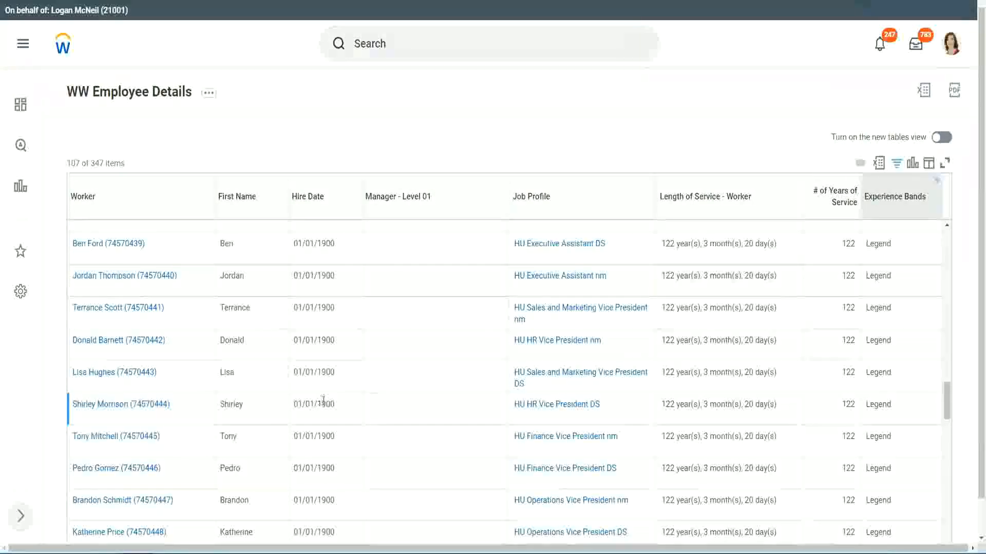
left_click_drag(318, 406, 338, 405)
scroll(838, 386, "down", 5)
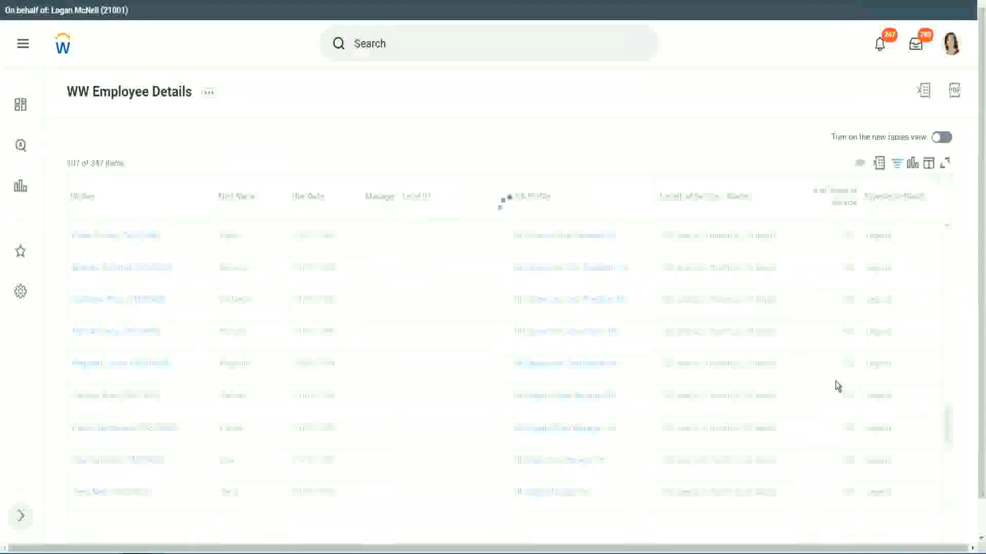
scroll(836, 381, "down", 5)
scroll(835, 381, "down", 10)
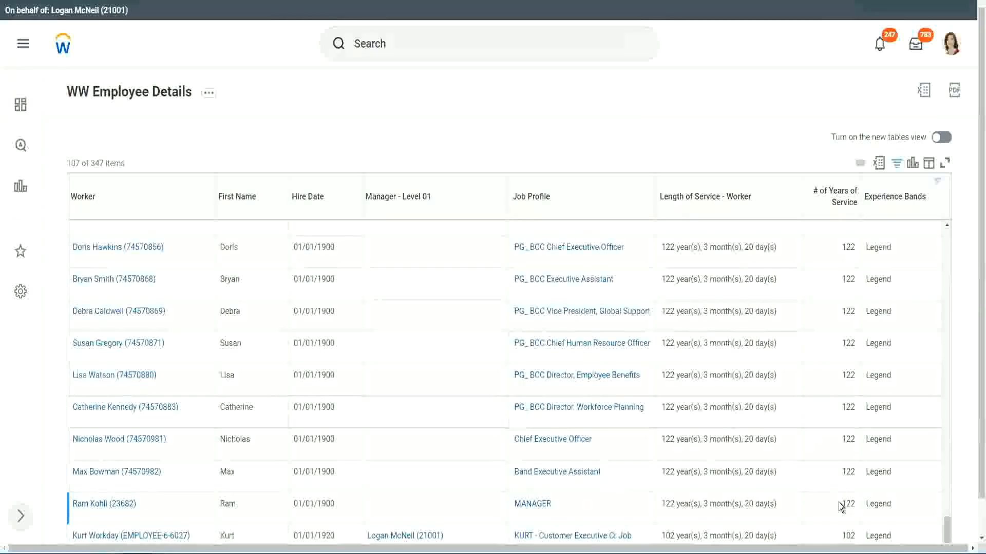
double_click(847, 535)
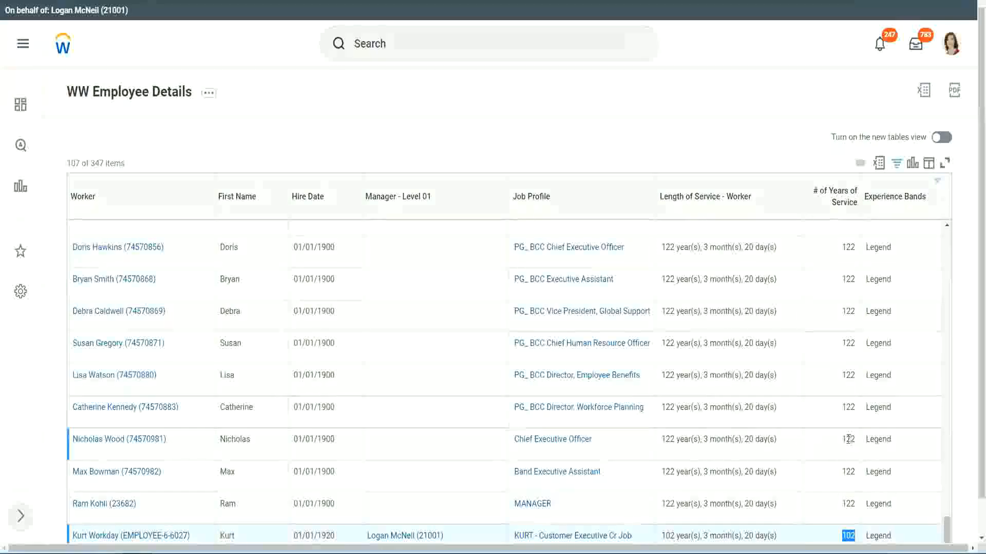
left_click_drag(845, 439, 855, 439)
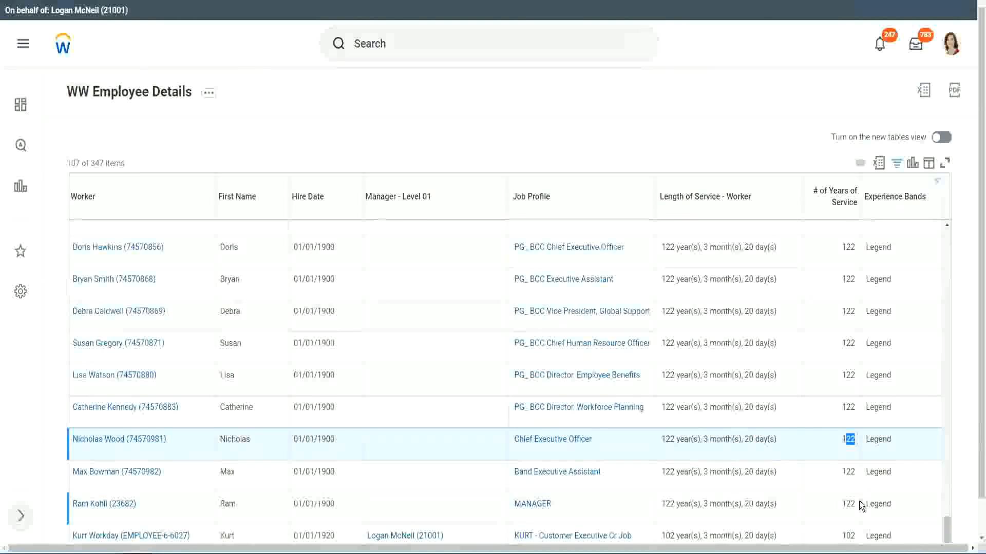
left_click(829, 409)
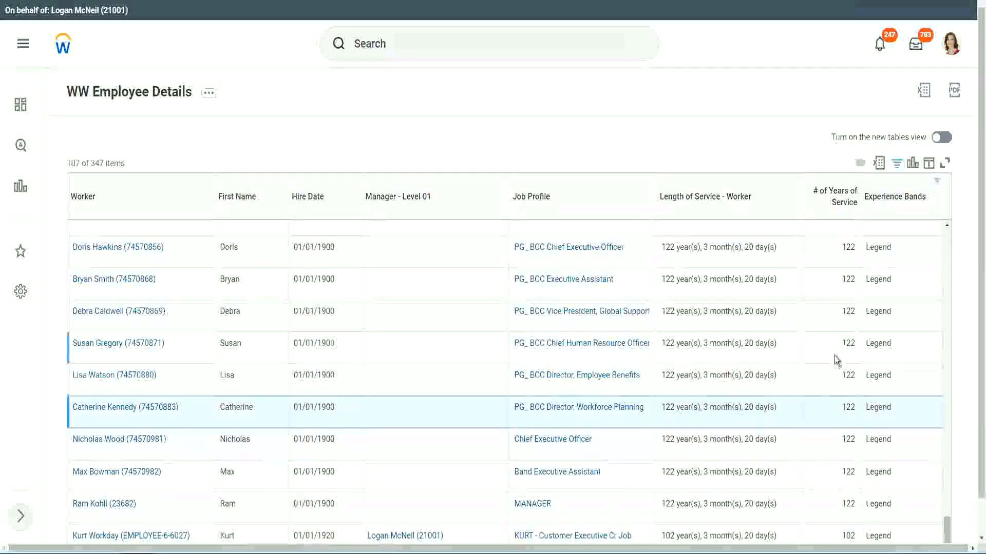
Change the Experience Bands column filter value to Experienced and apply it to the report output.
left_click(901, 206)
left_click(806, 393)
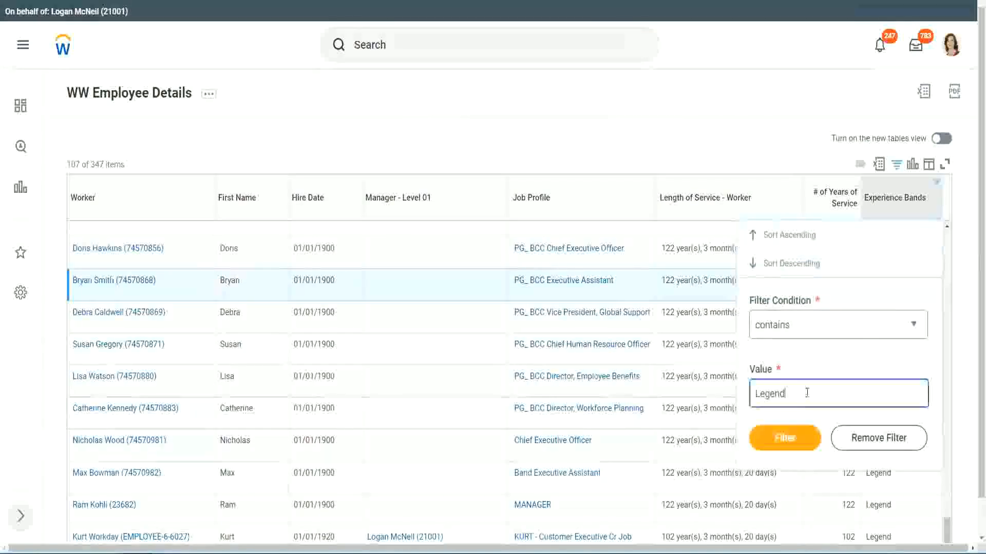
left_click_drag(806, 393, 680, 395)
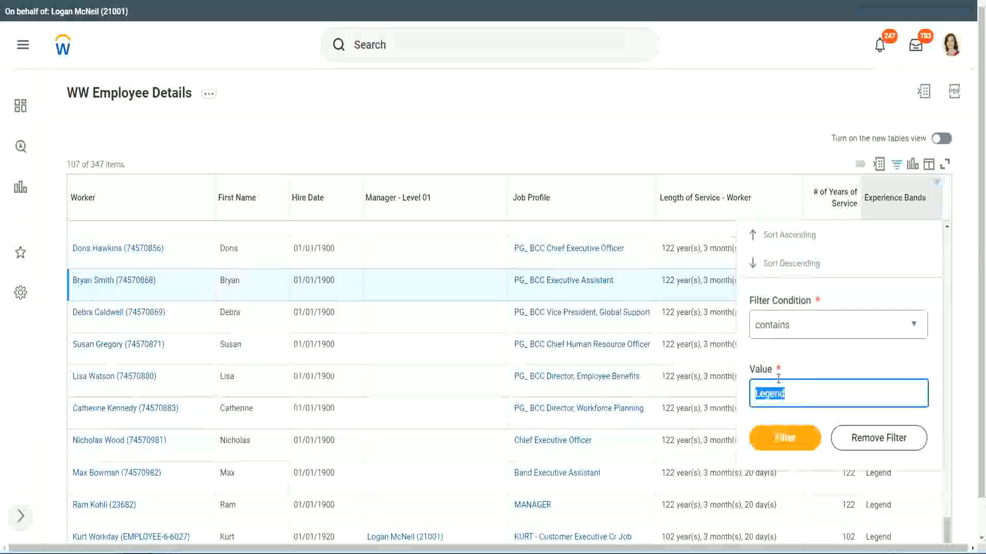
type("Ex")
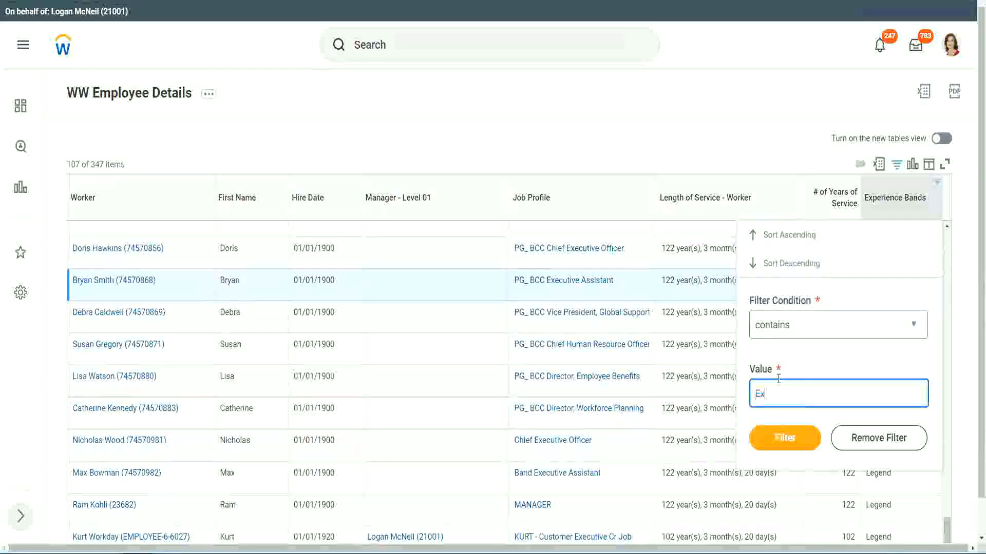
type("per")
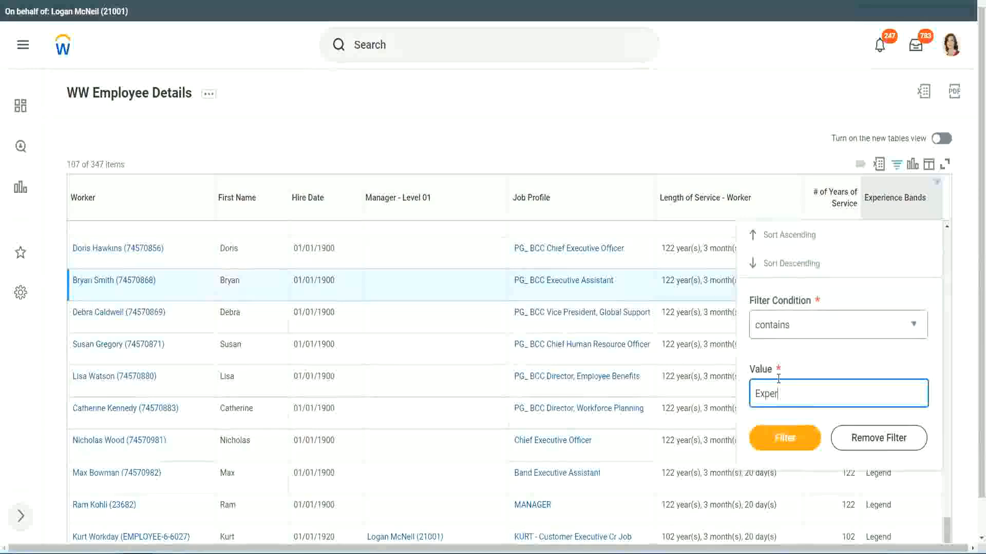
type("ienced")
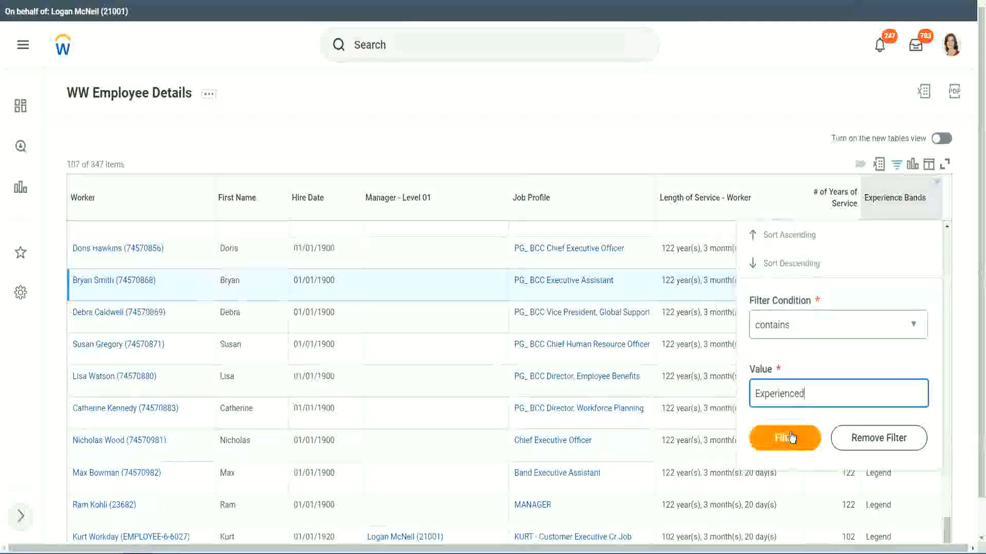
left_click(791, 438)
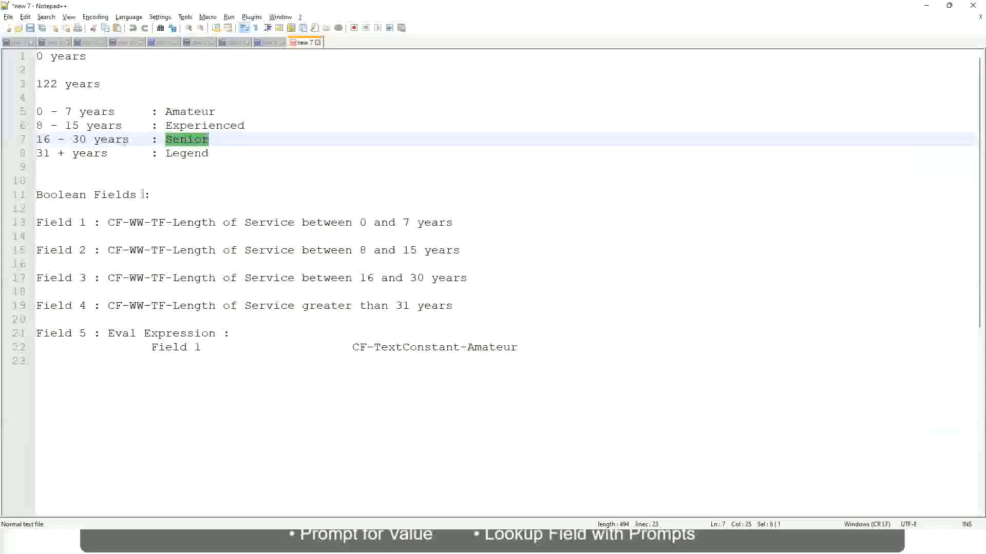
Check the years range defined for the Experienced band in the Notepad++ notes.
left_click_drag(43, 127, 74, 126)
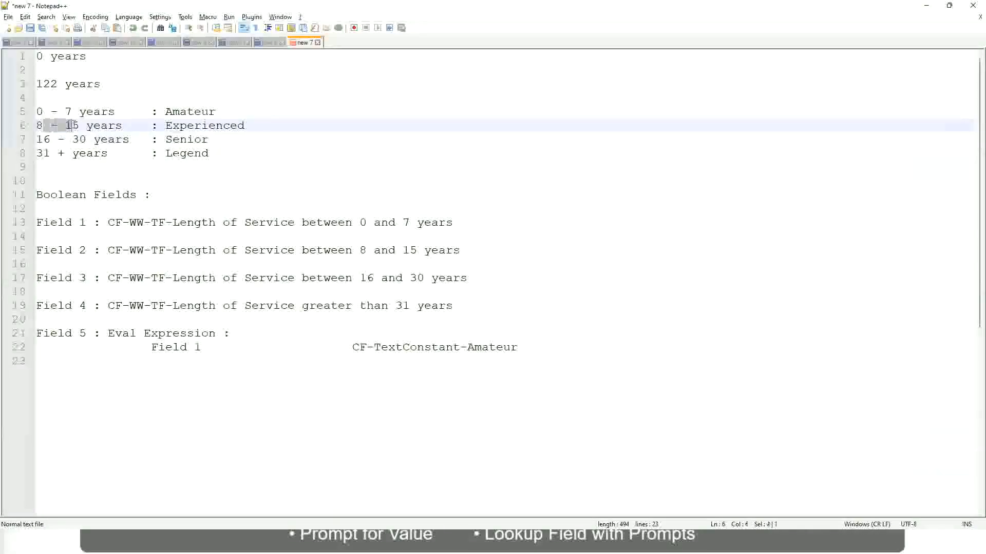
left_click(80, 126)
left_click(113, 127)
Return to the Workday report output and check the years of service of the Experienced workers down the filtered list.
key("alt+Tab")
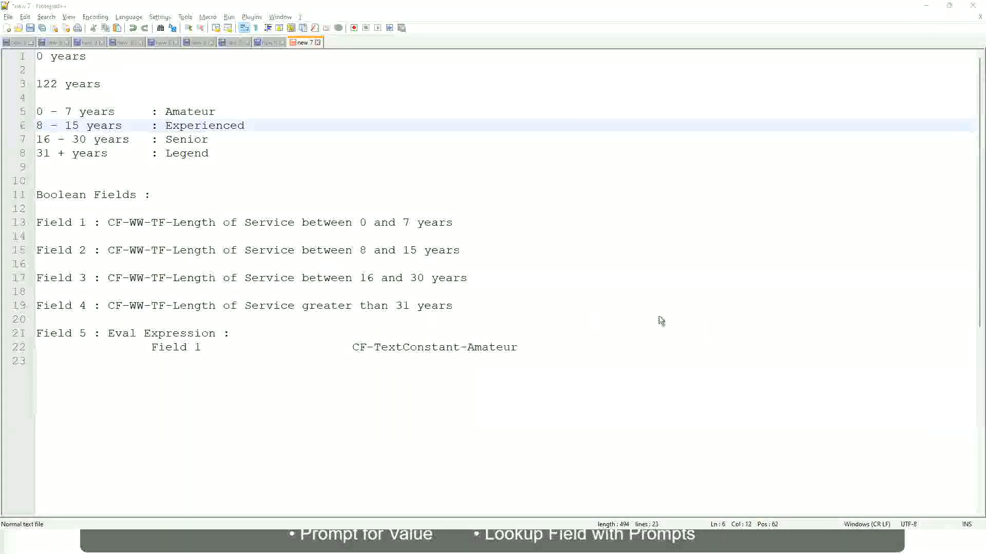
key("alt+Tab")
scroll(853, 380, "down", 4)
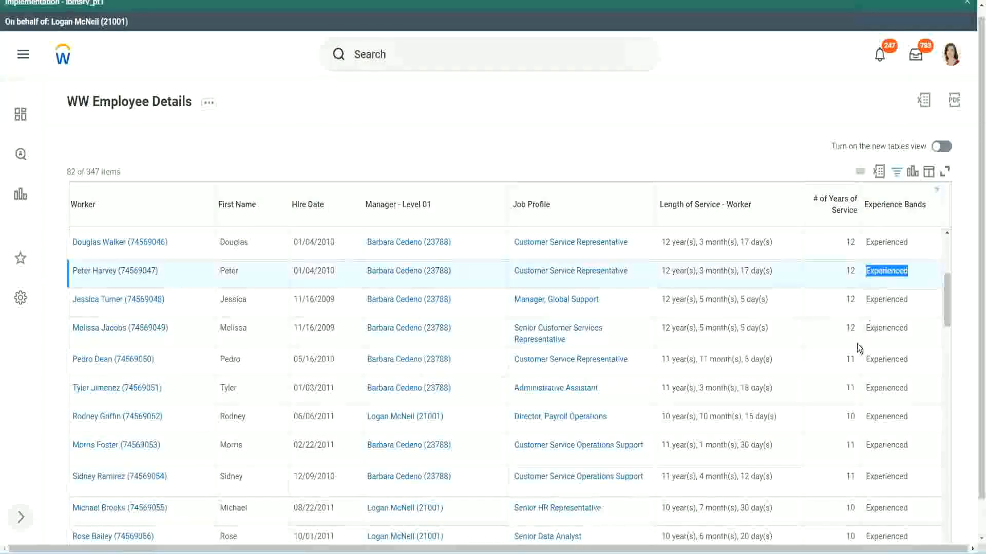
scroll(854, 354, "down", 2)
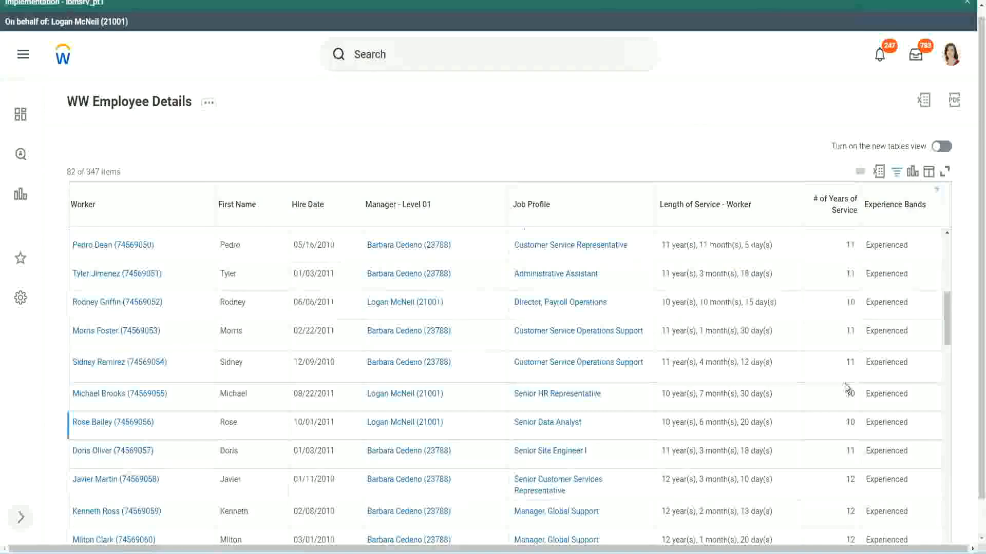
left_click(849, 365)
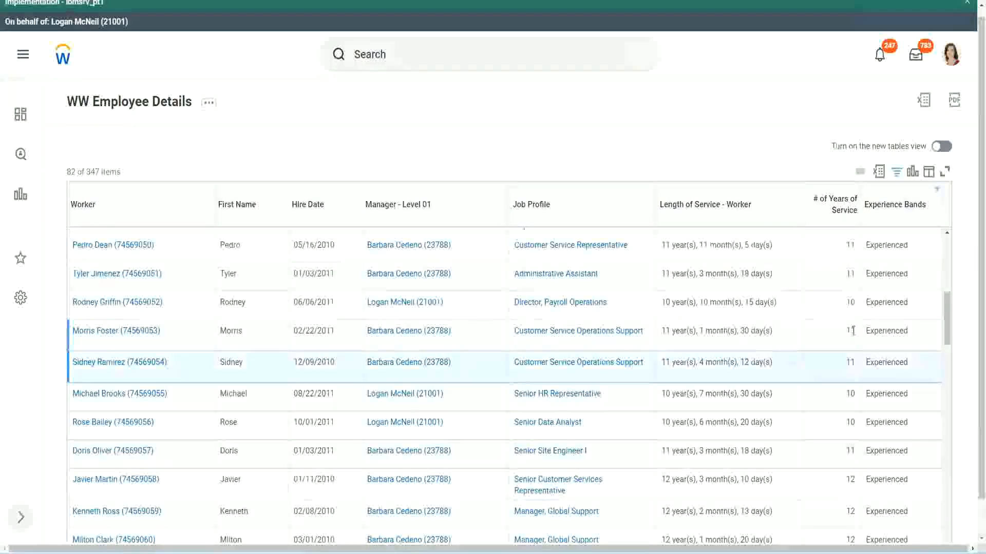
left_click(896, 331)
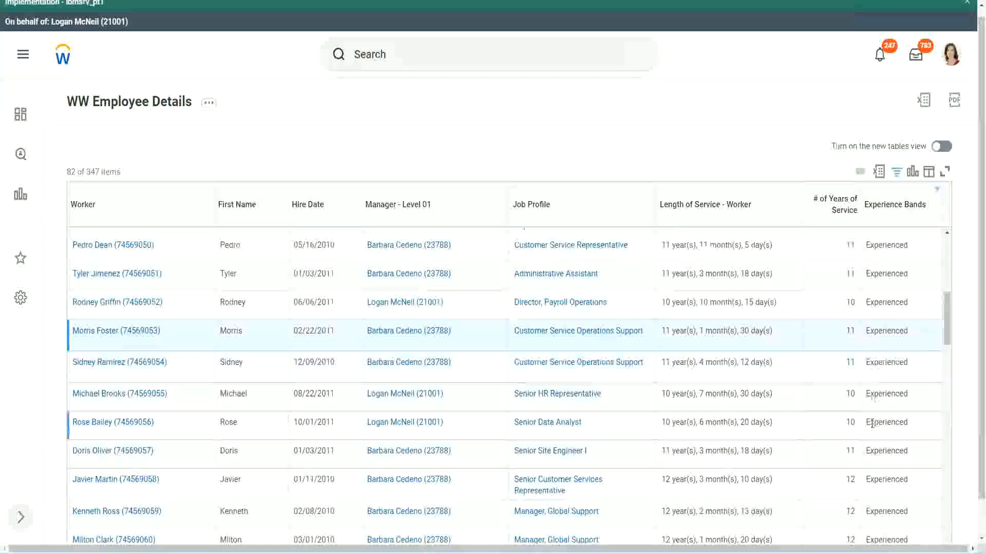
scroll(873, 424, "down", 10)
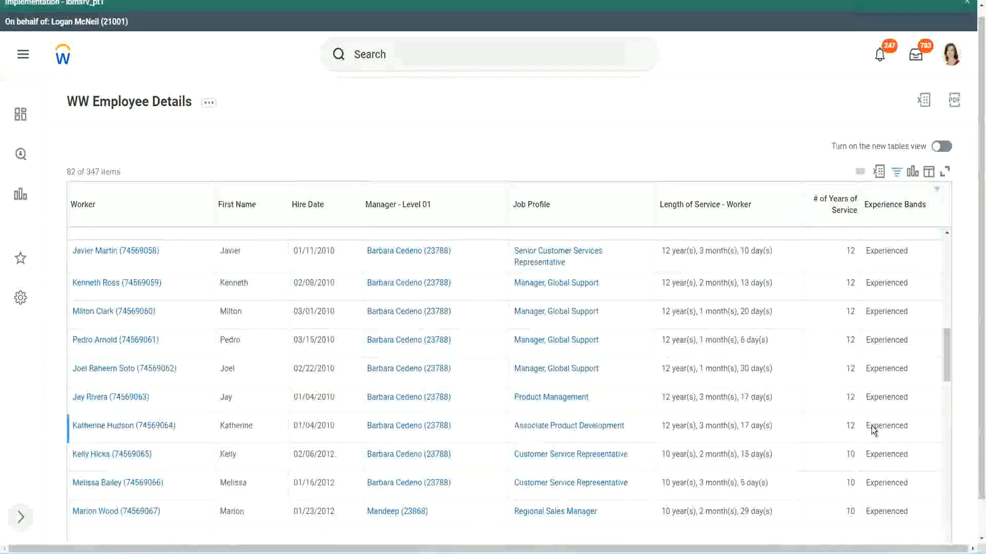